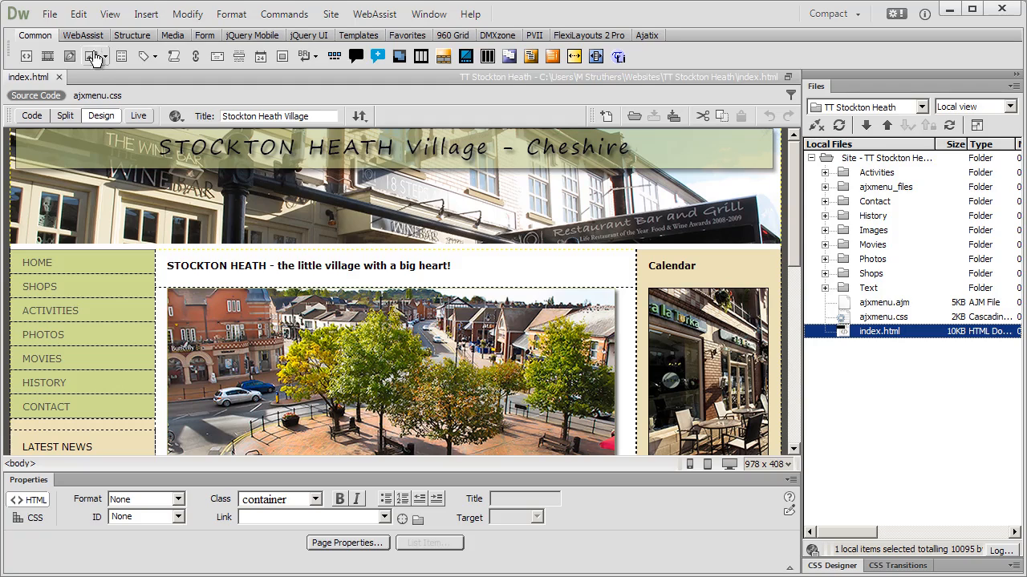
Step: Save a copy of index.html over activities.html in the Activities folder, updating its links, and close the copy
click(55, 18)
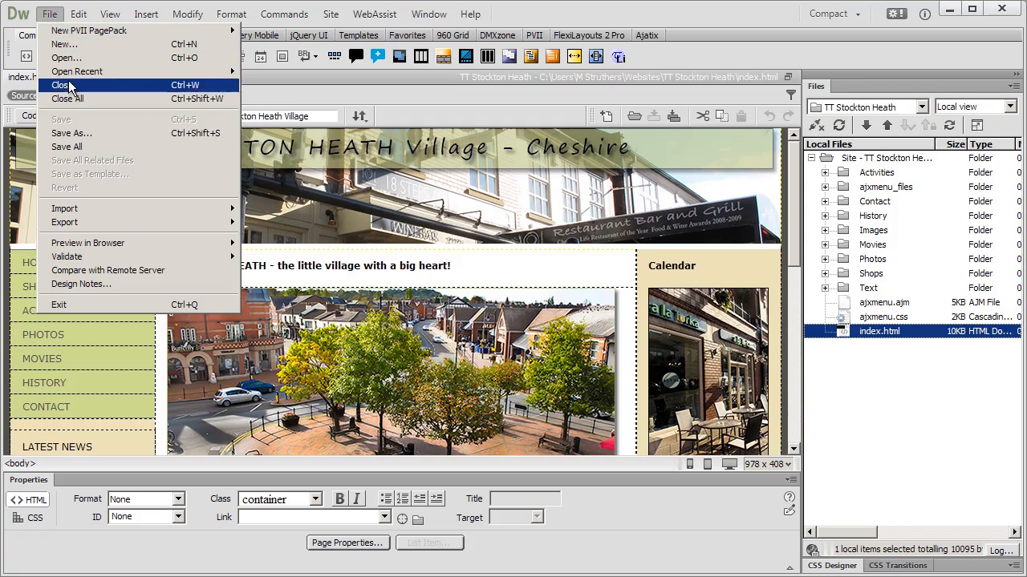
click(71, 134)
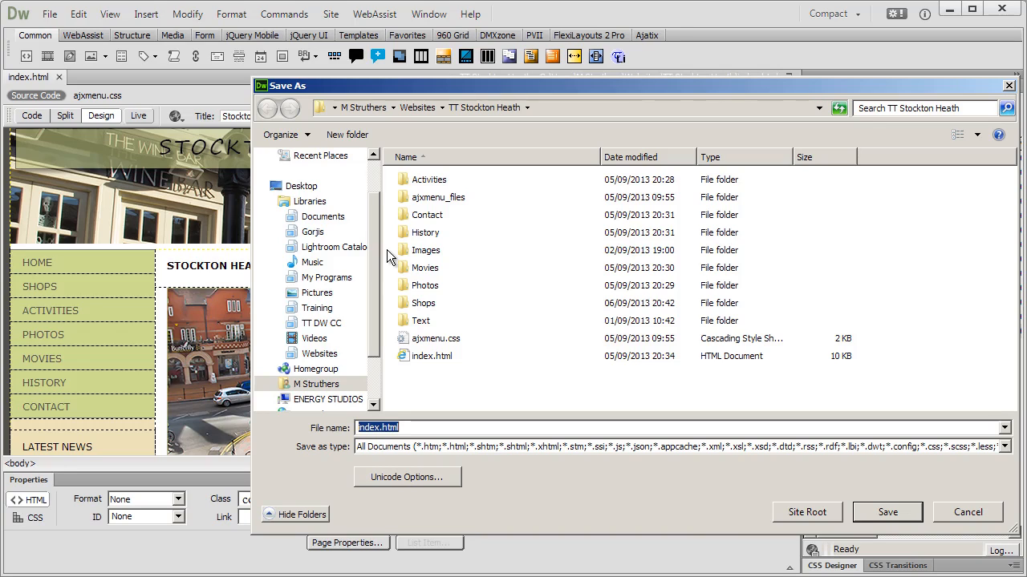
double_click(406, 184)
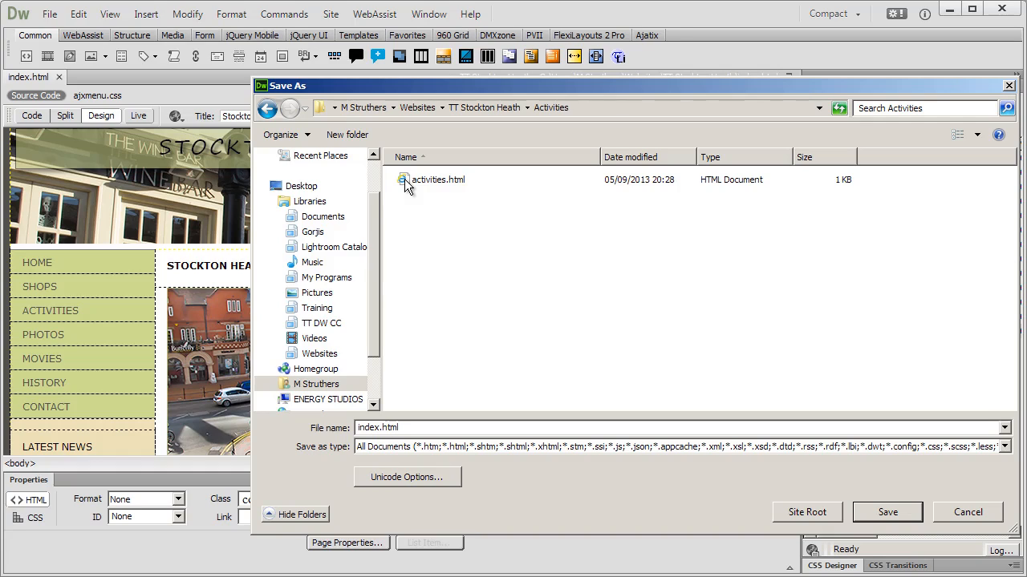
click(404, 178)
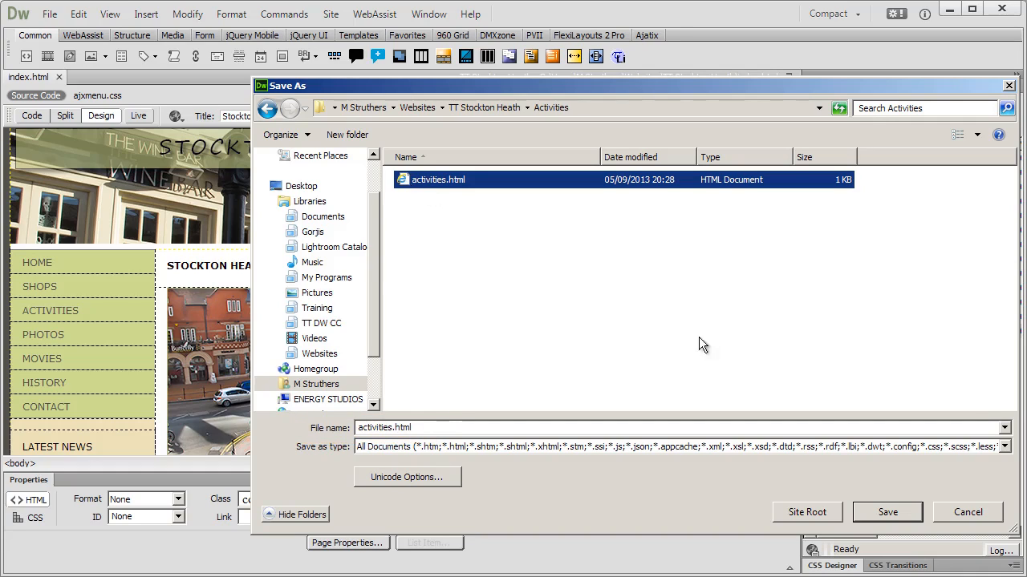
click(879, 510)
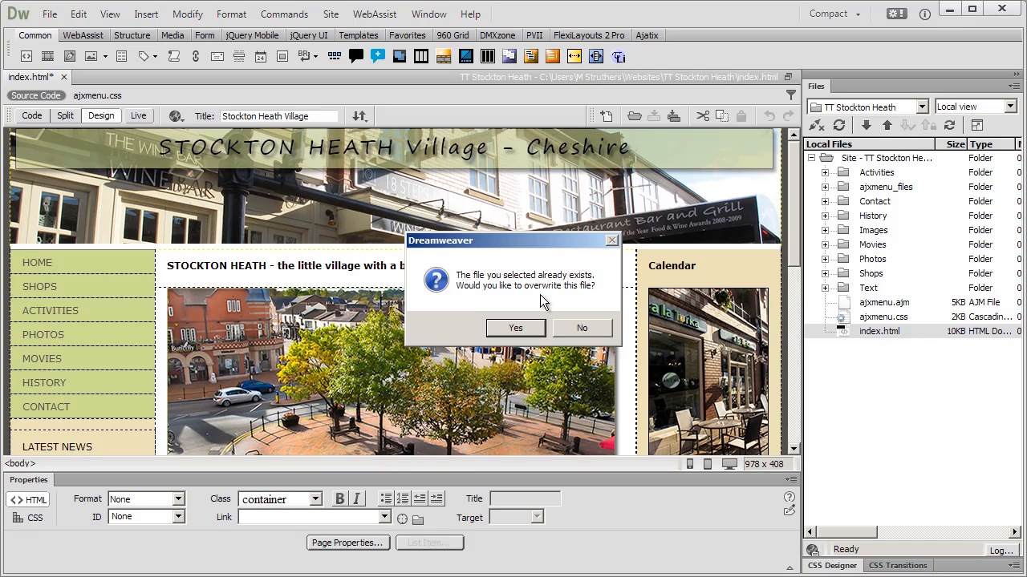
click(531, 328)
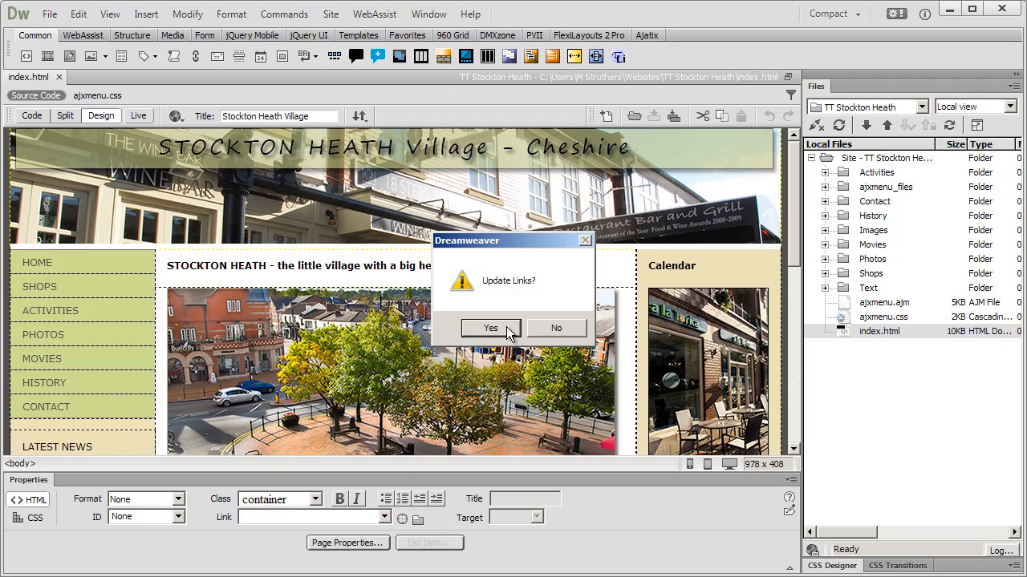
click(475, 330)
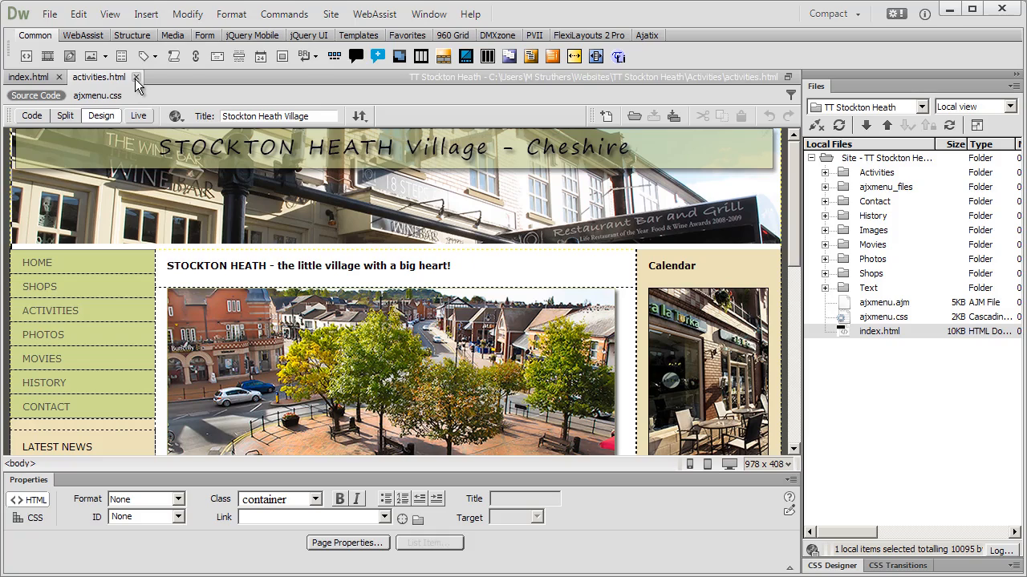
click(135, 77)
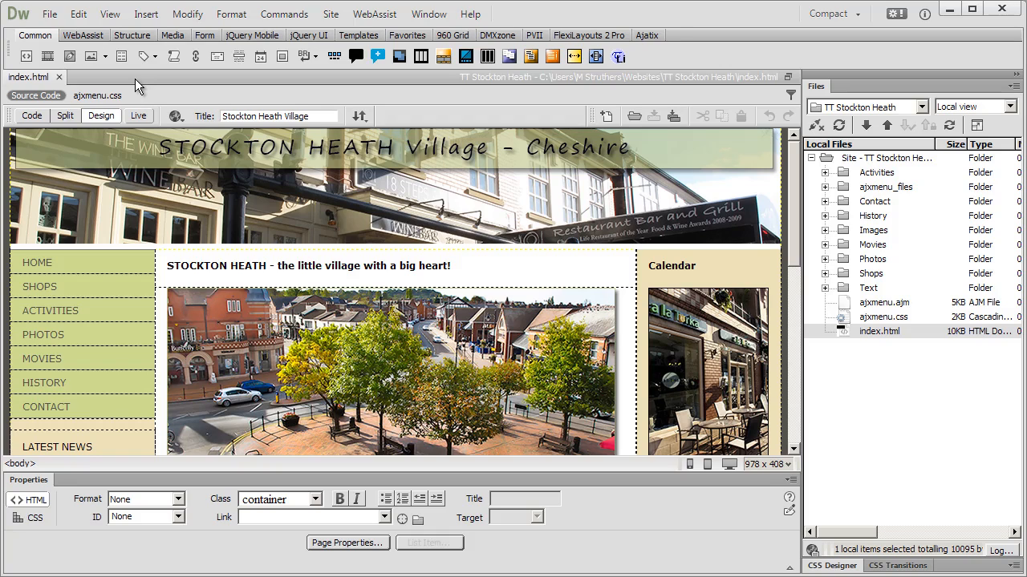
Step: Save a copy of index.html over contact.html in the Contact folder, updating its links, and close the copy
click(50, 14)
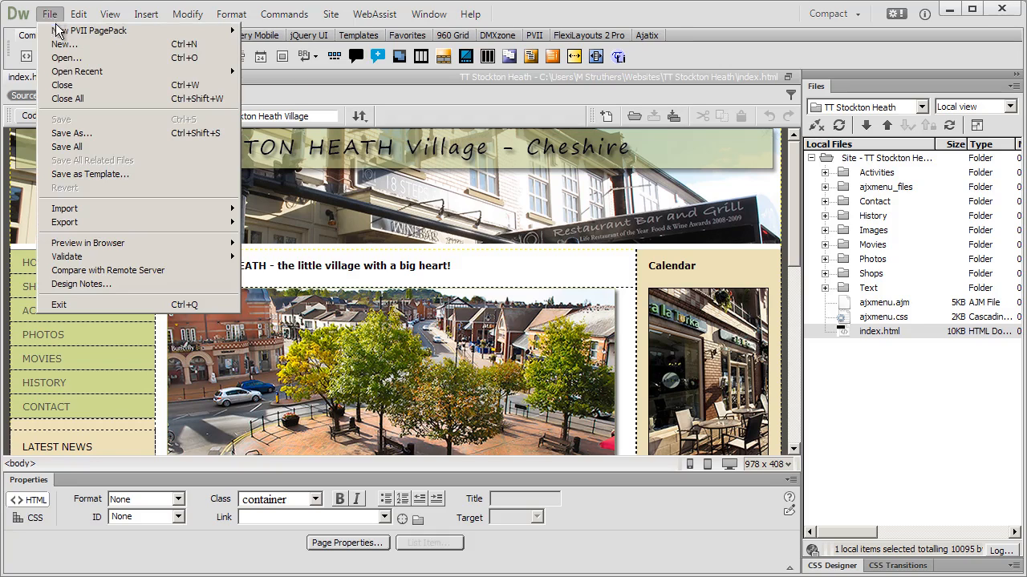
click(69, 133)
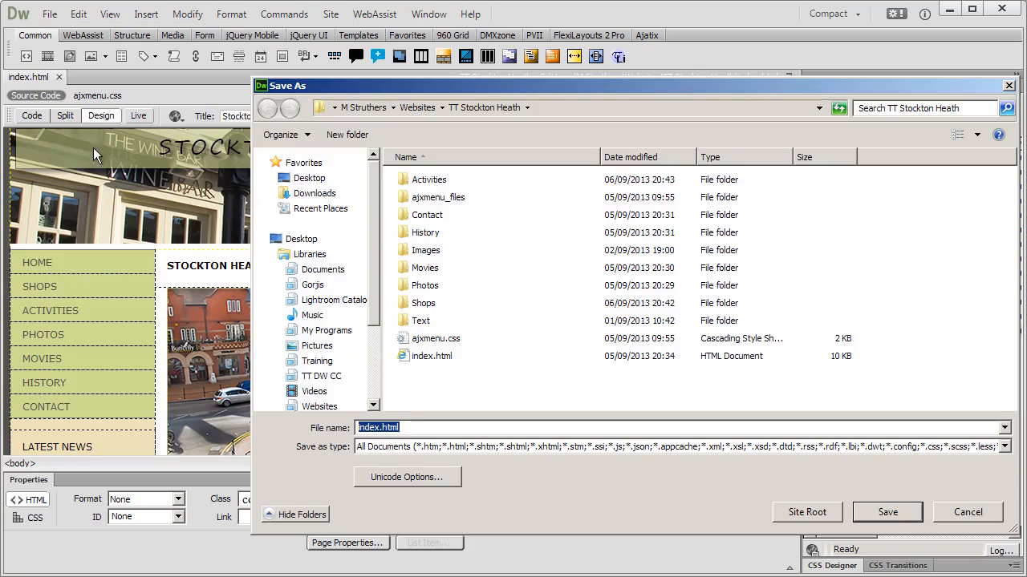
double_click(420, 217)
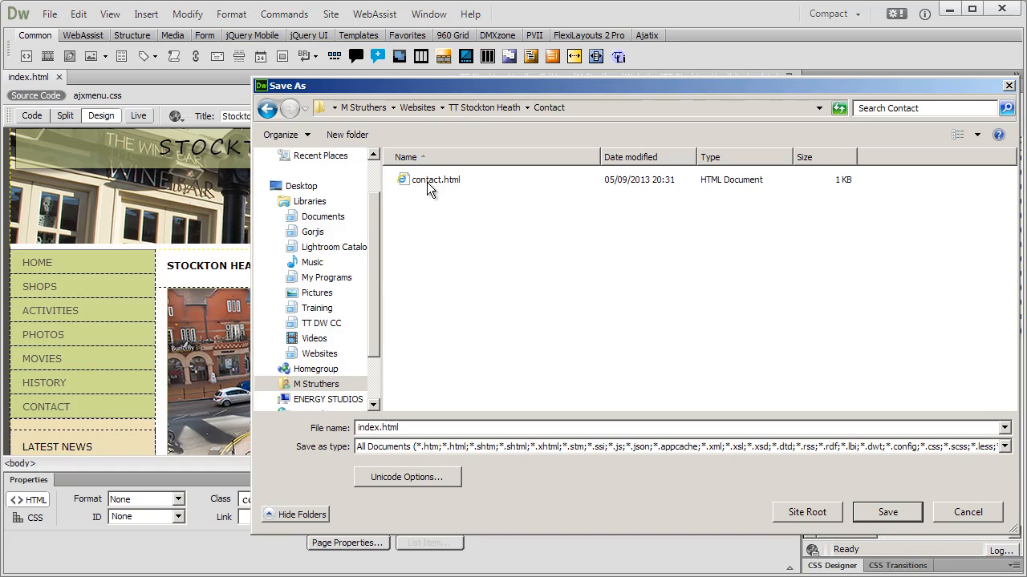
click(428, 180)
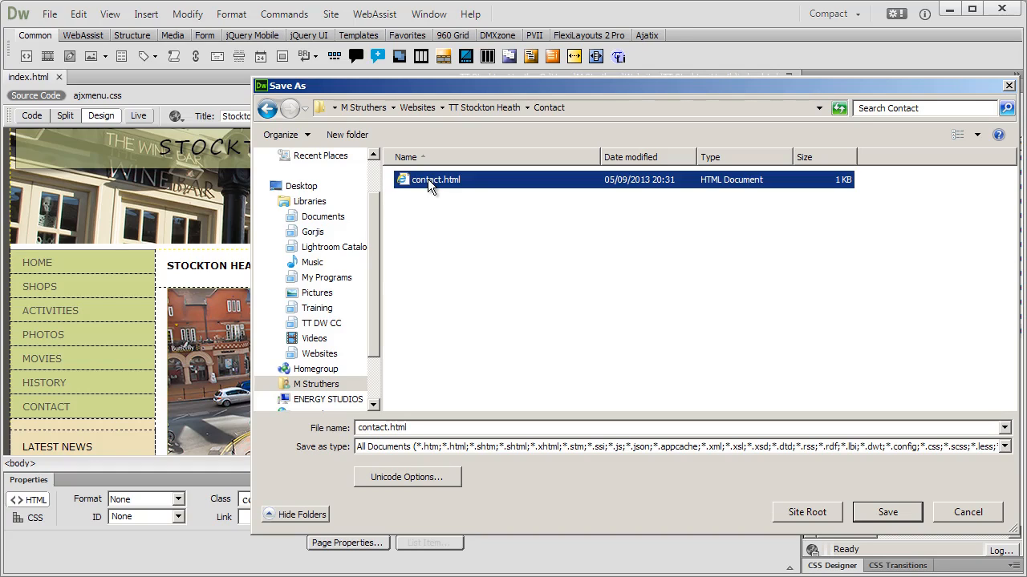
click(880, 512)
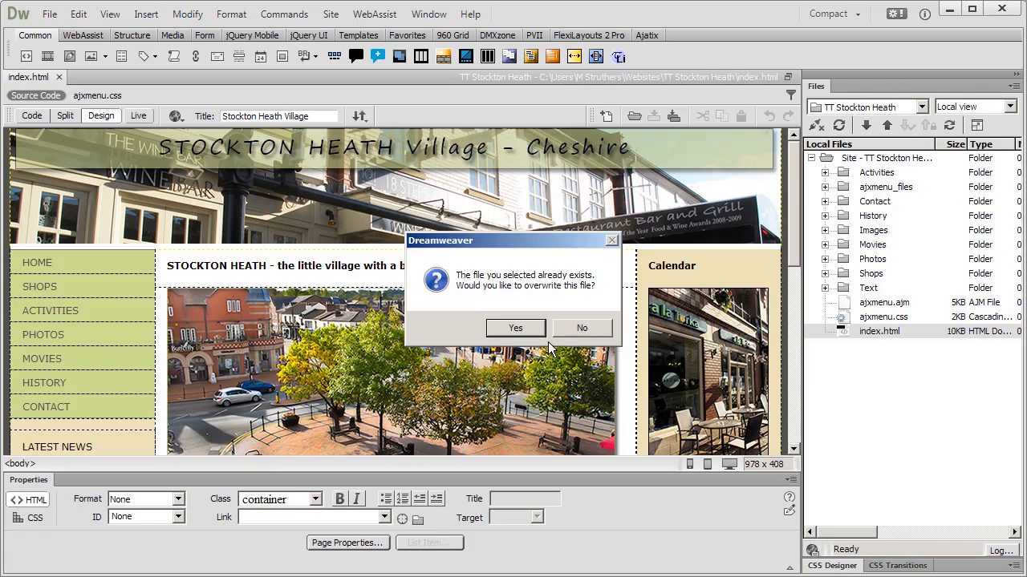
click(515, 328)
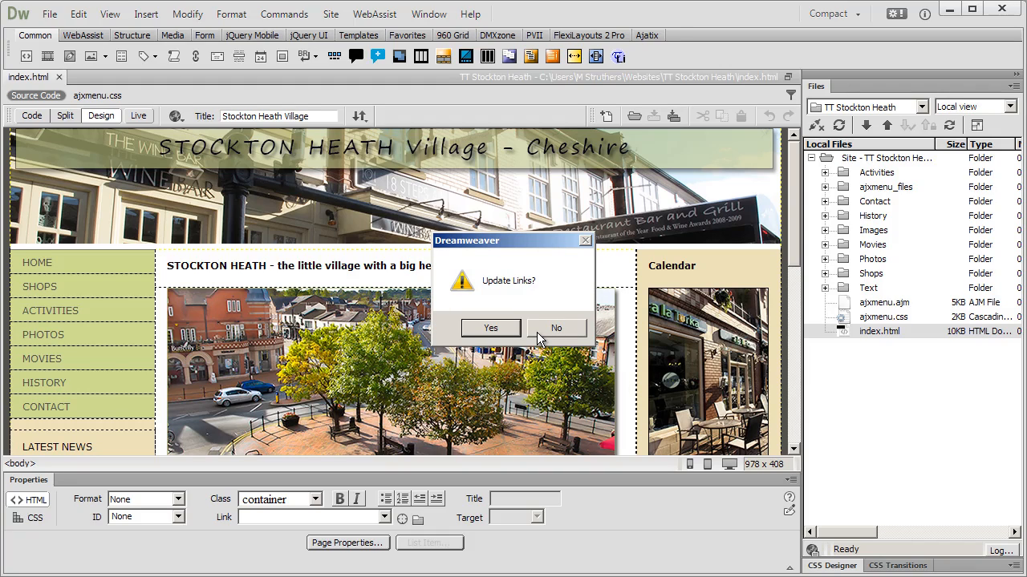
click(517, 330)
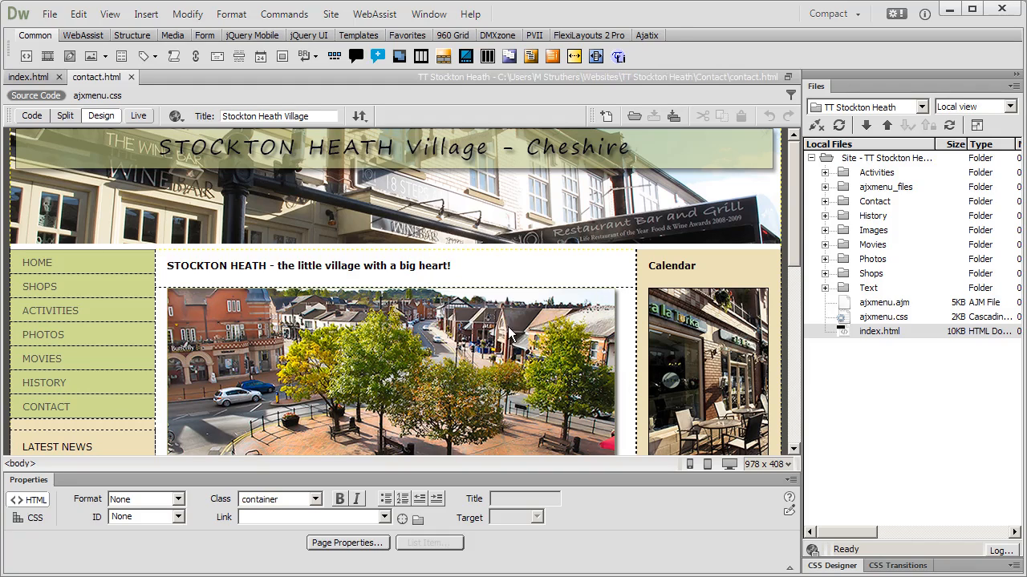
click(132, 77)
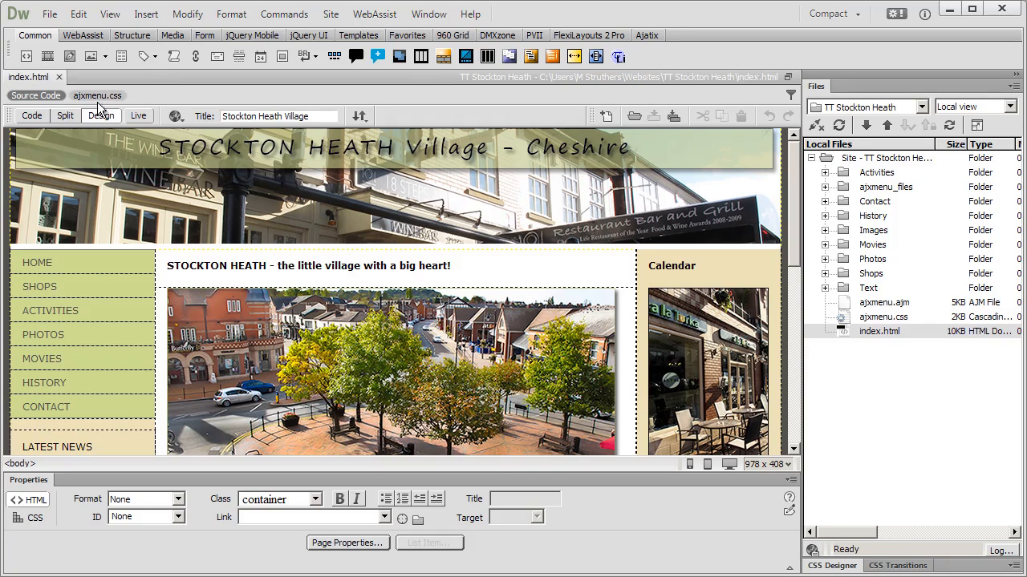
Step: Save a copy of index.html over history.html in the History folder, updating its links, and close the copy
click(56, 18)
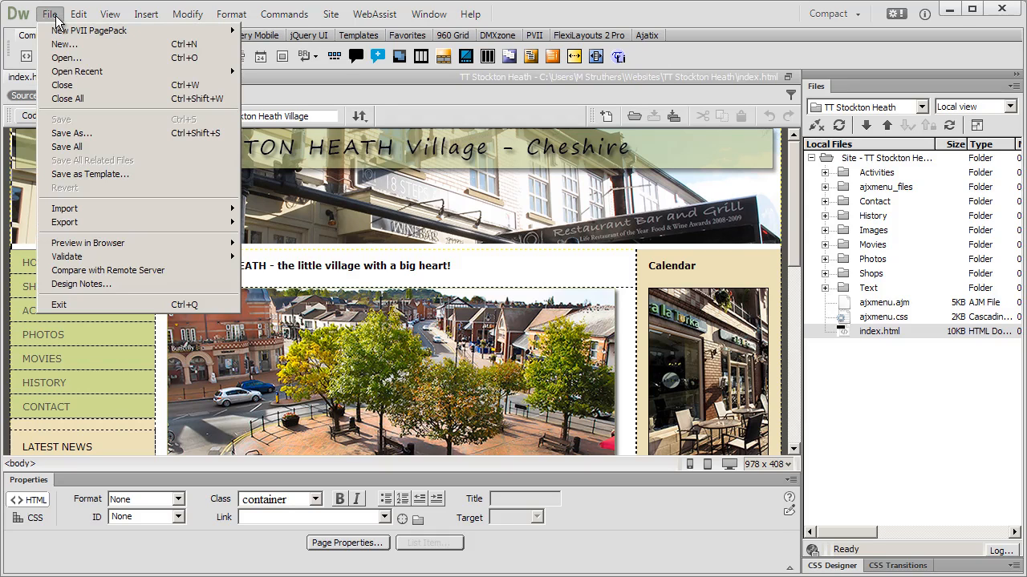
click(71, 133)
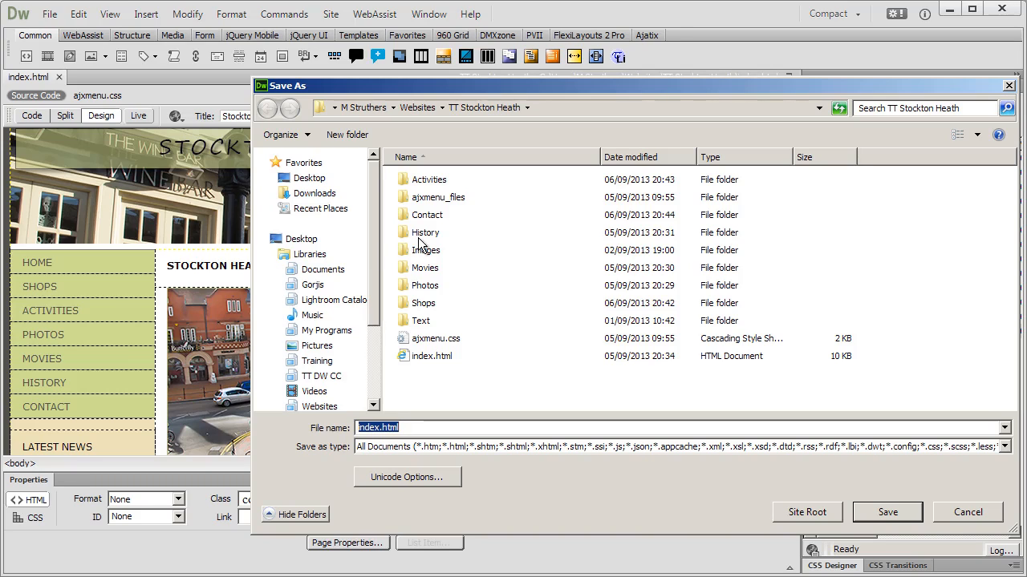
double_click(418, 235)
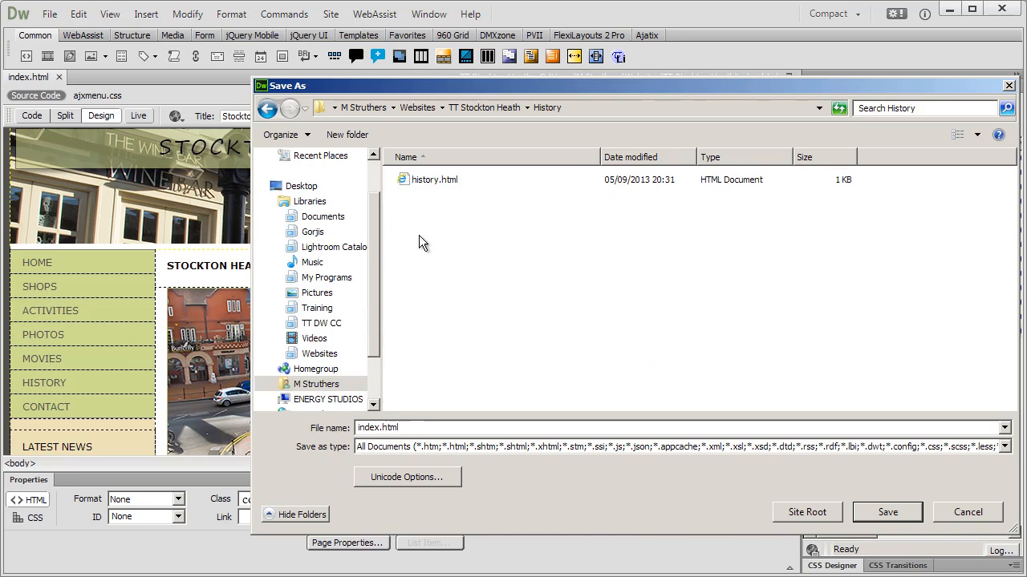
click(405, 181)
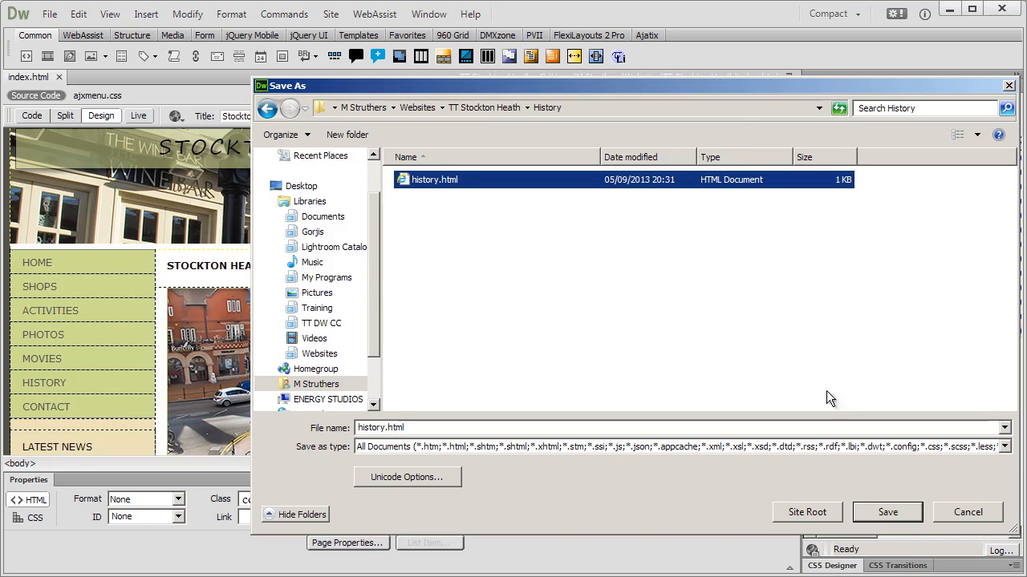
click(882, 512)
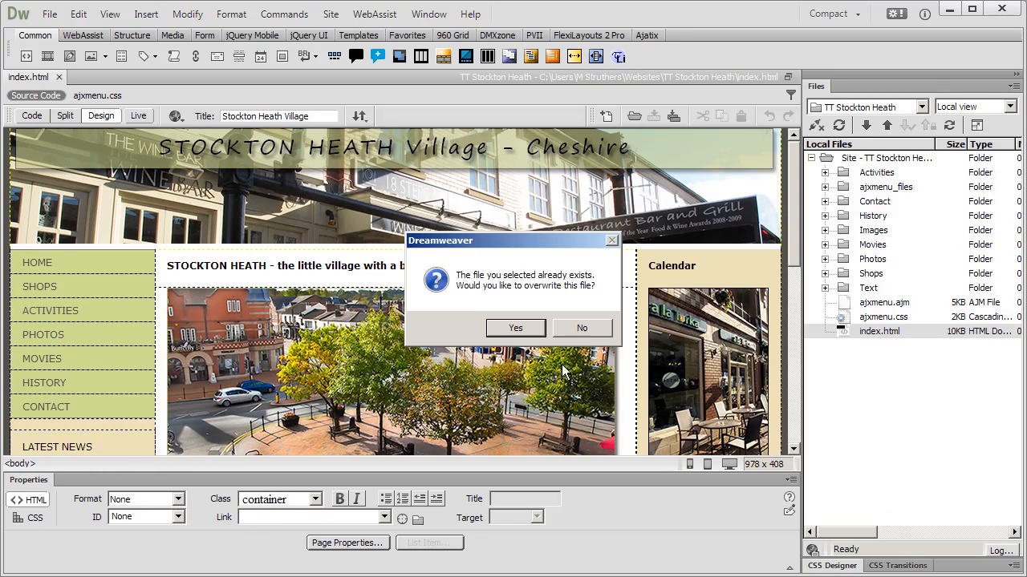
click(517, 328)
click(488, 328)
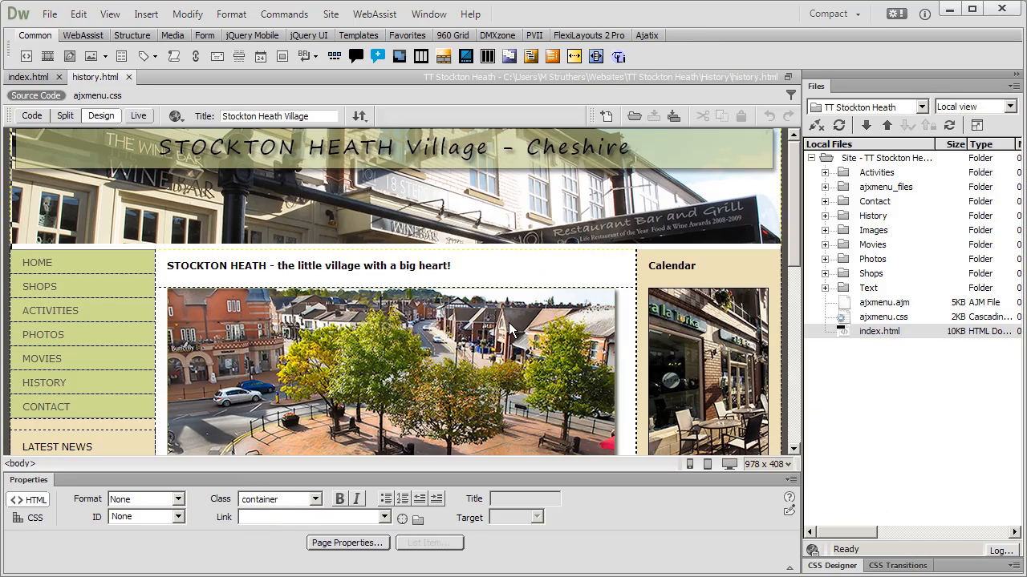
click(128, 78)
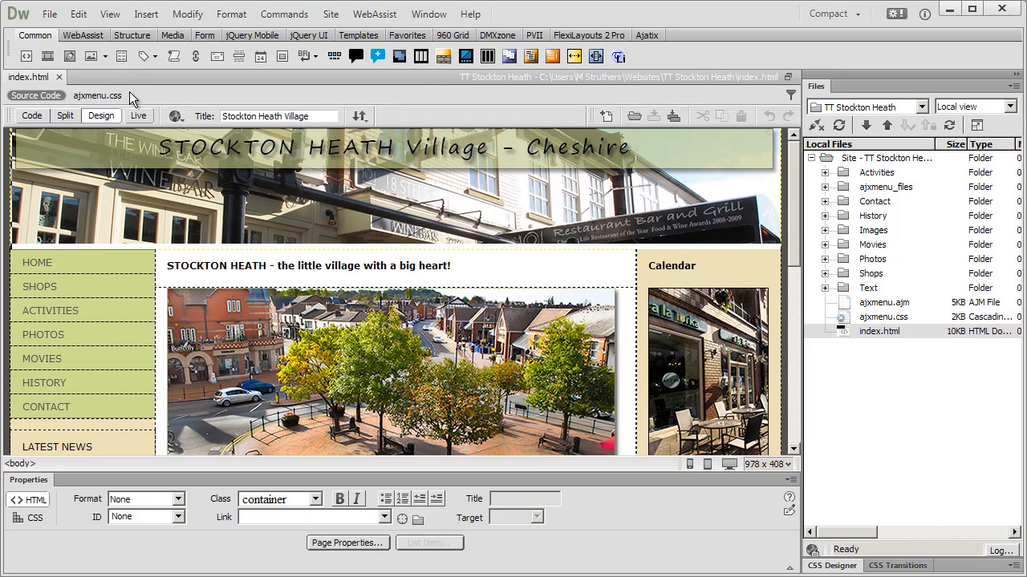
Step: Save a copy of index.html over movies.html in the Movies folder, updating its links, and close the copy
click(49, 13)
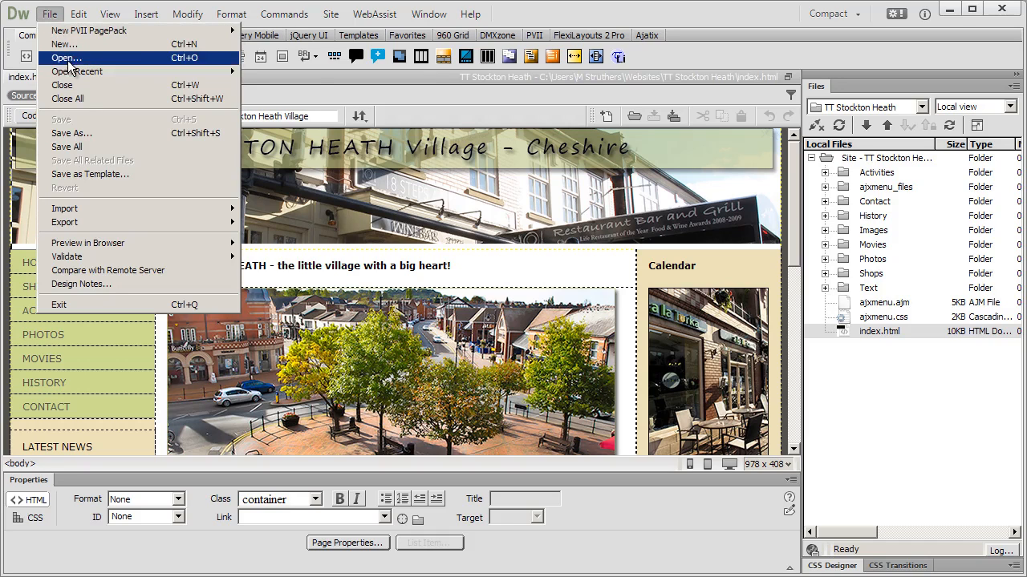
click(77, 134)
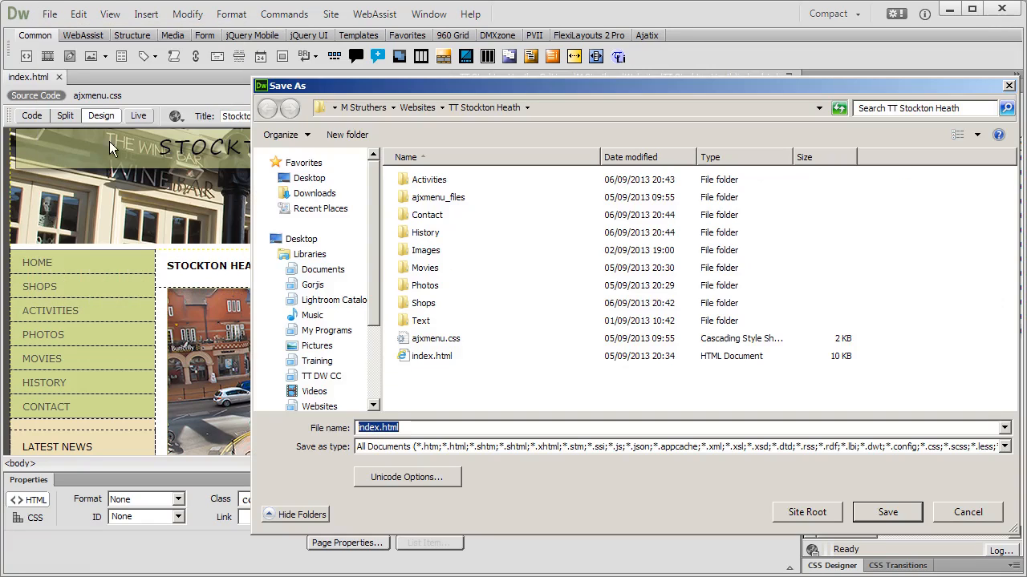
double_click(422, 268)
click(406, 181)
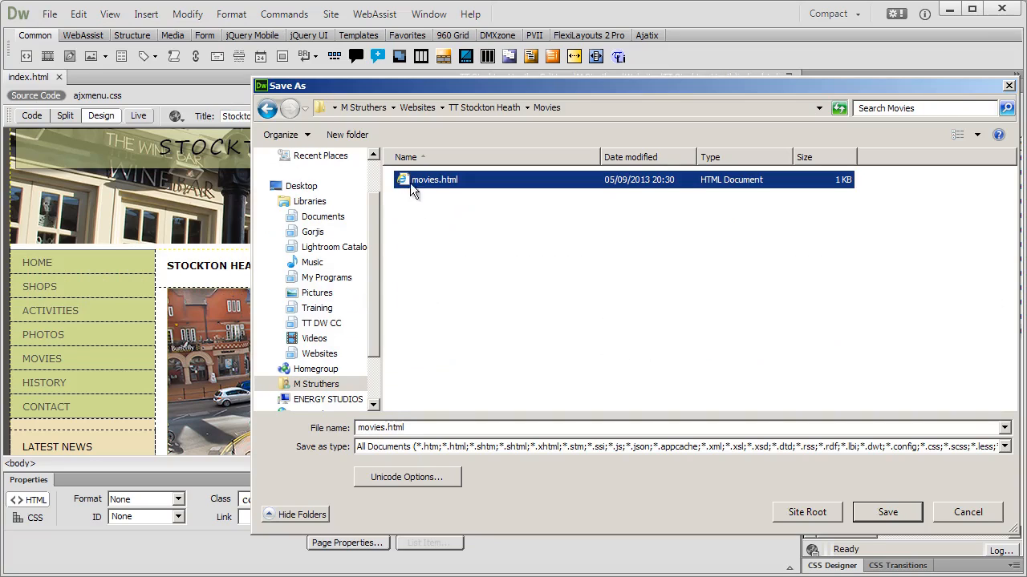
click(889, 512)
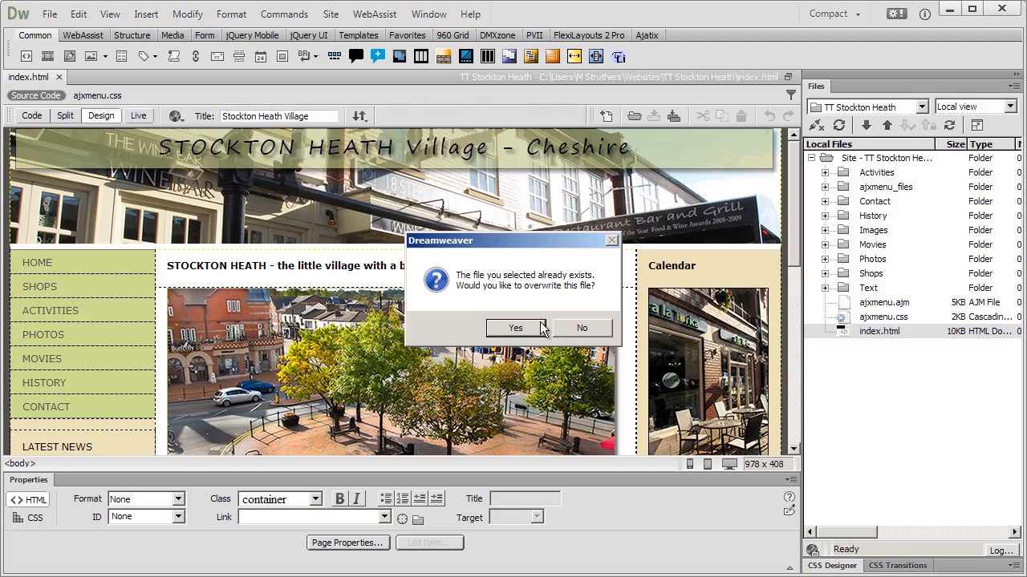
click(516, 329)
click(514, 329)
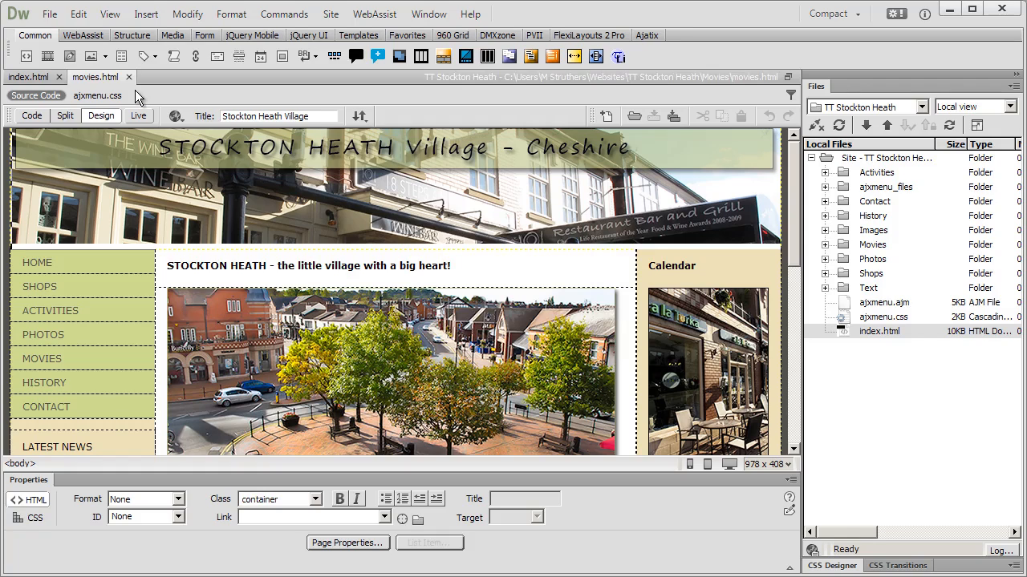
click(128, 77)
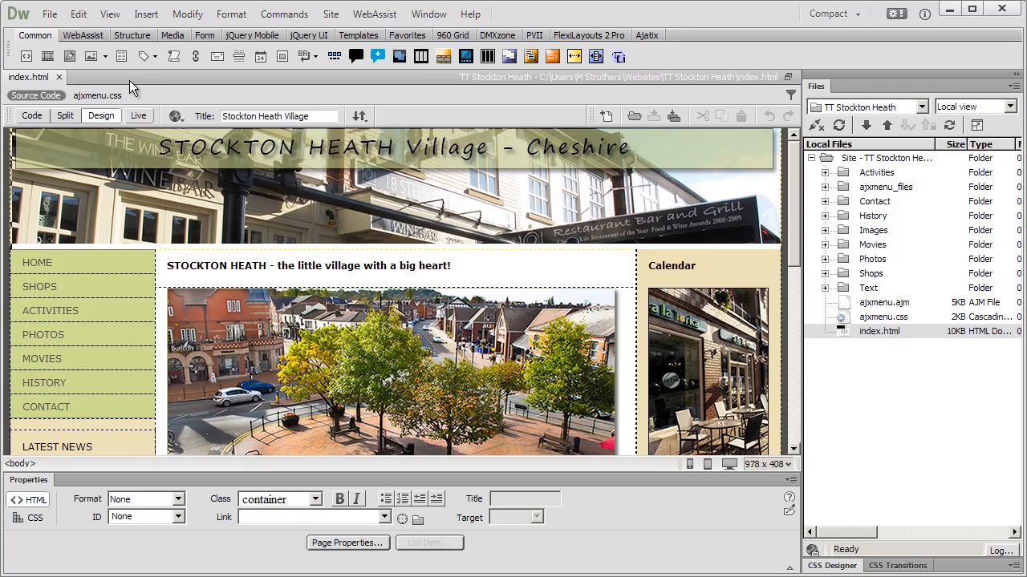
Step: Save a copy of index.html over photos.html in the Photos folder, updating its links, and close the copy
click(49, 16)
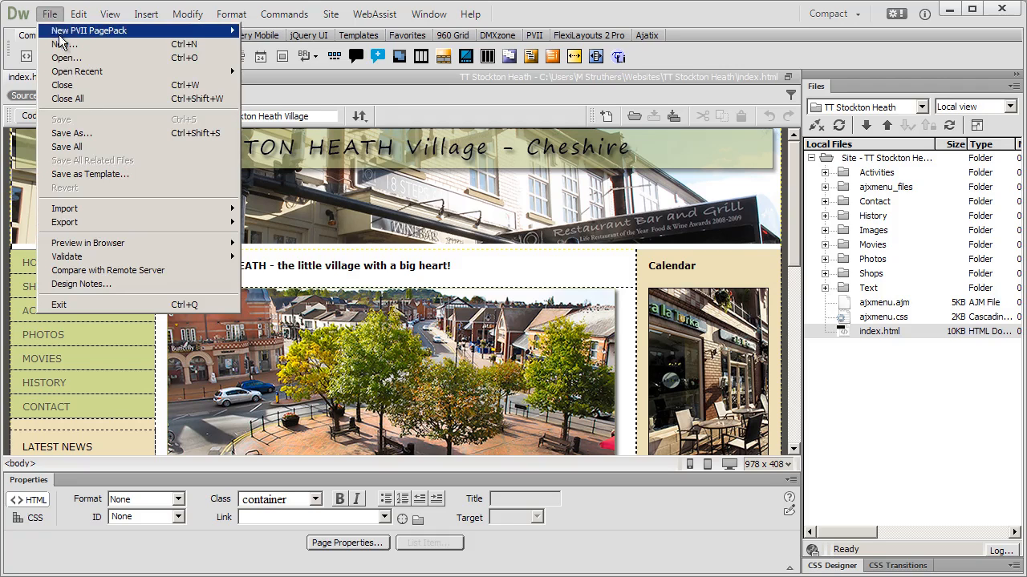
click(93, 133)
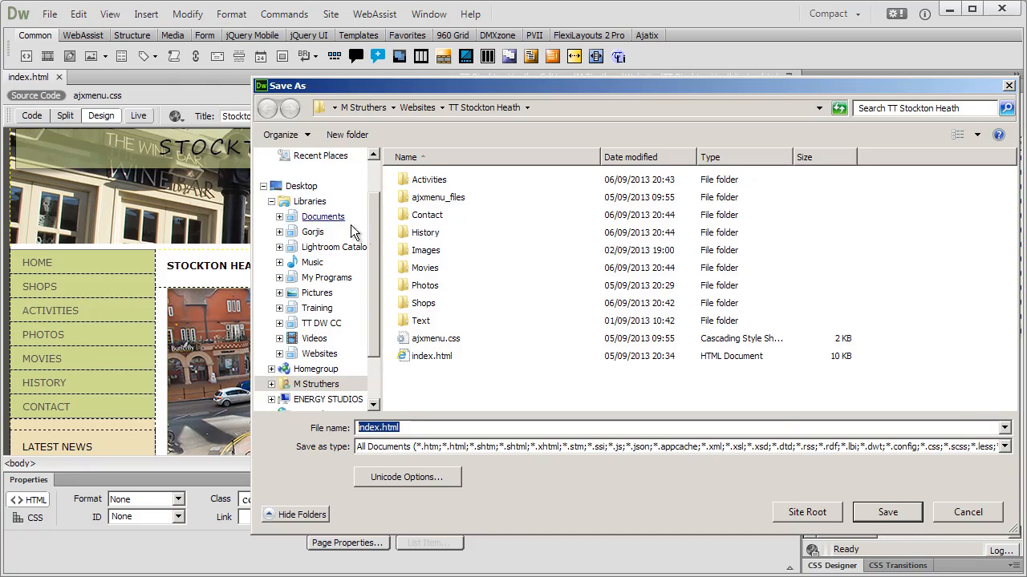
click(438, 286)
double_click(438, 286)
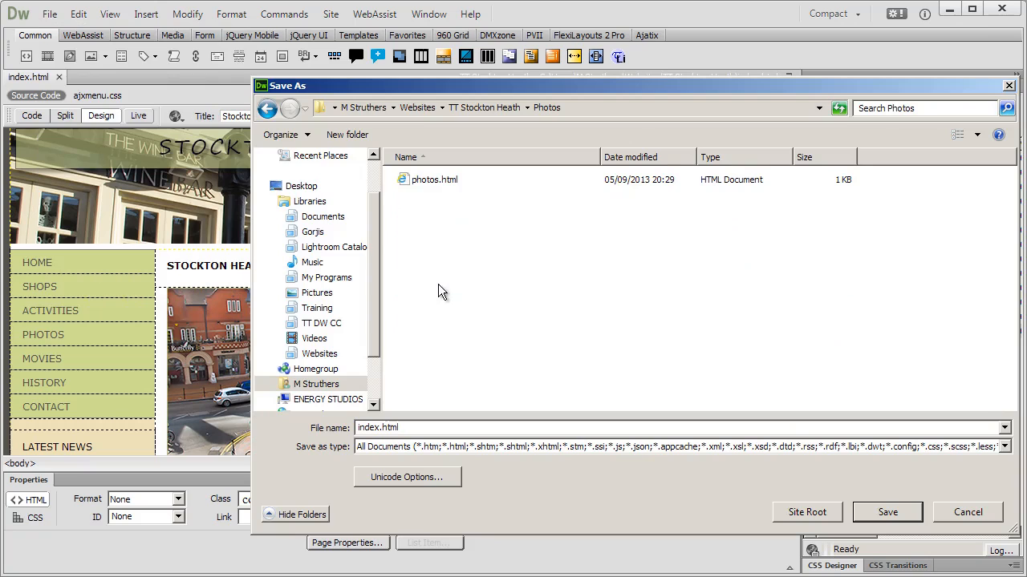
click(405, 181)
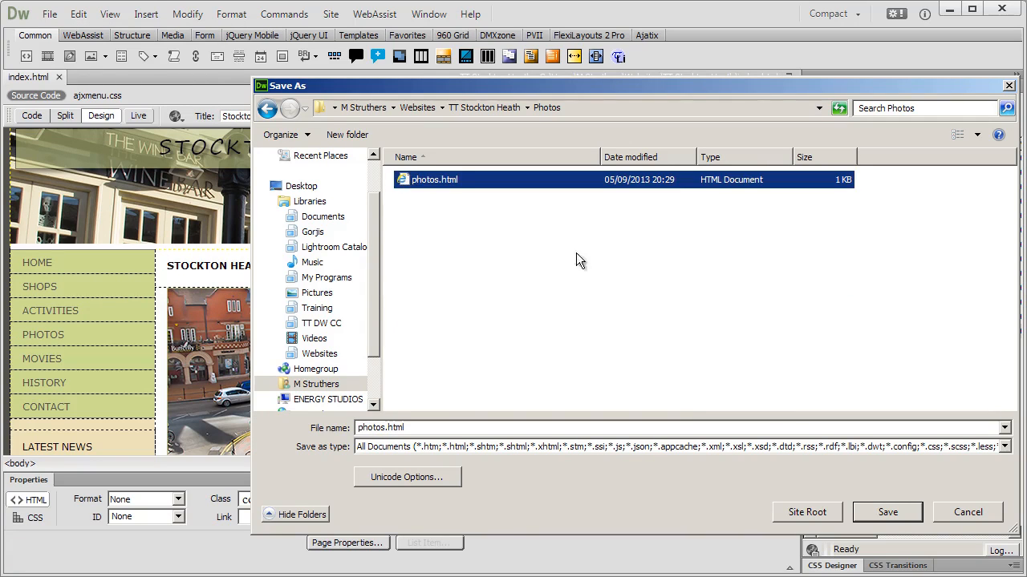
click(883, 512)
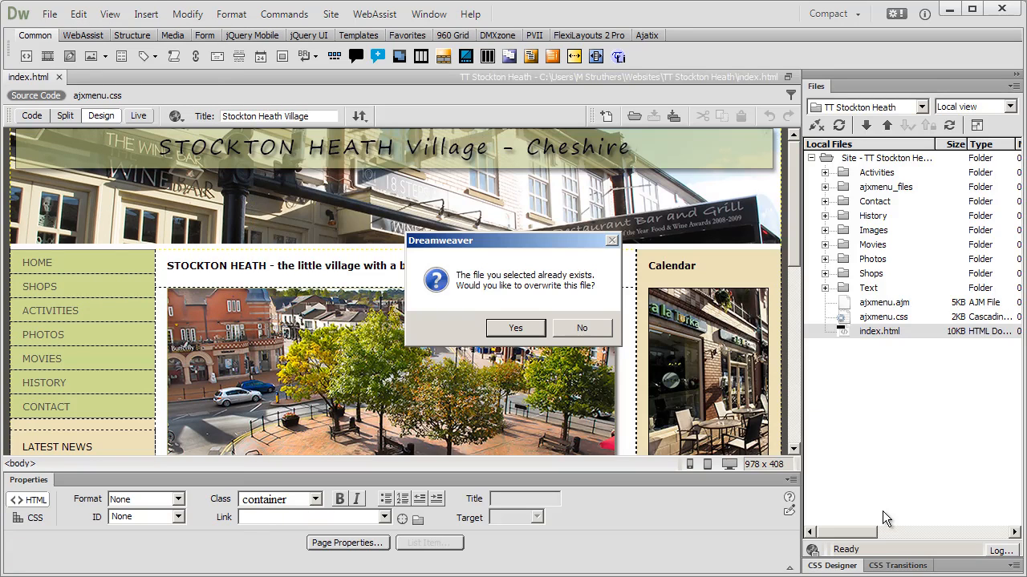
click(534, 330)
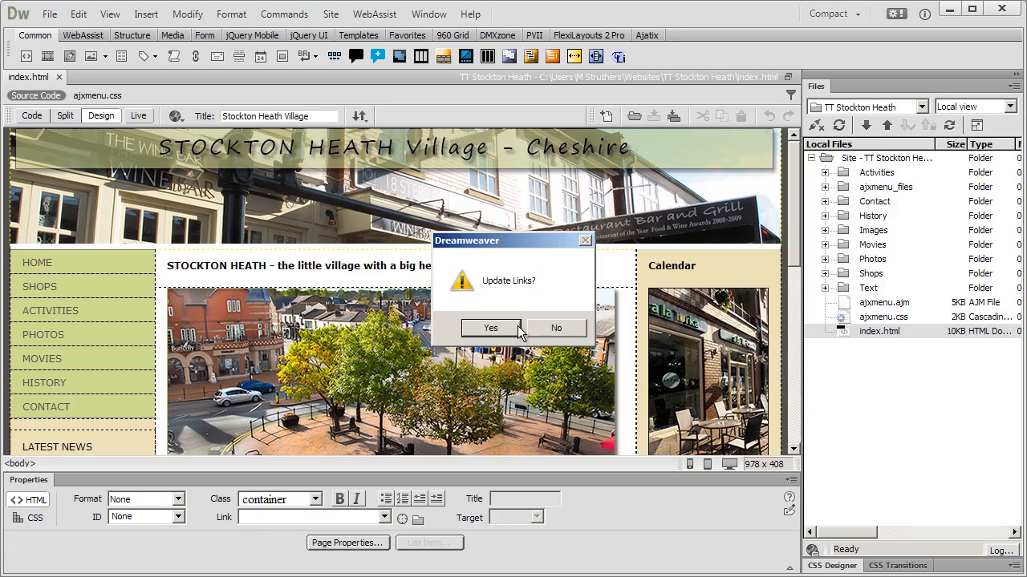
click(518, 329)
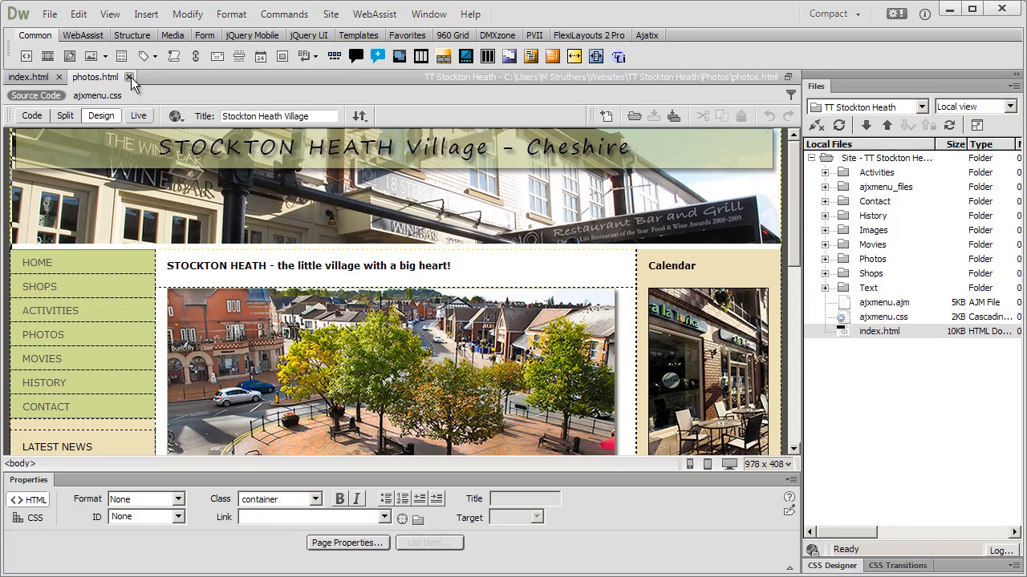
click(129, 77)
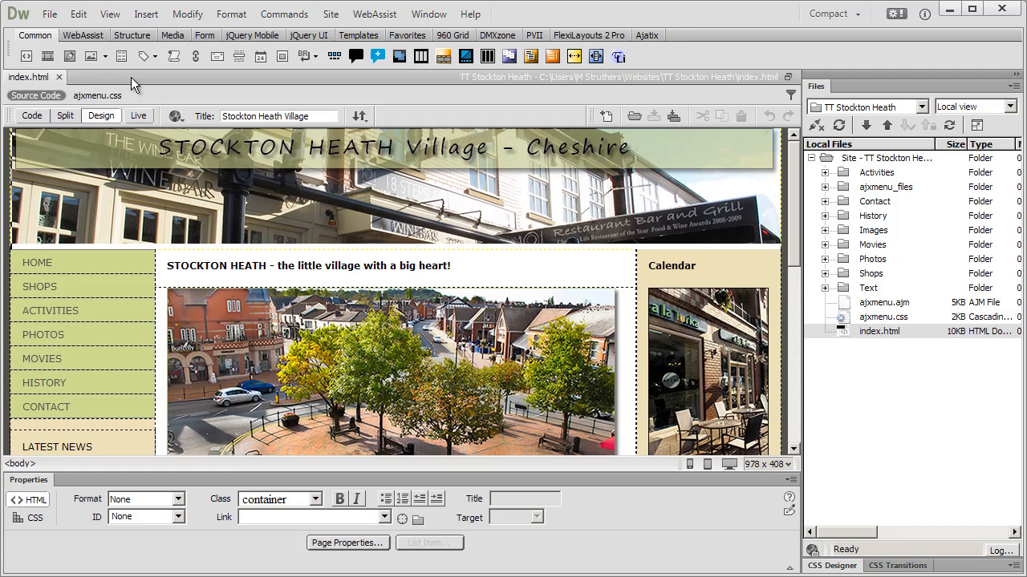
Step: Save a copy of index.html over shops.html in the Shops folder, updating its links, and close both pages
click(48, 13)
click(87, 131)
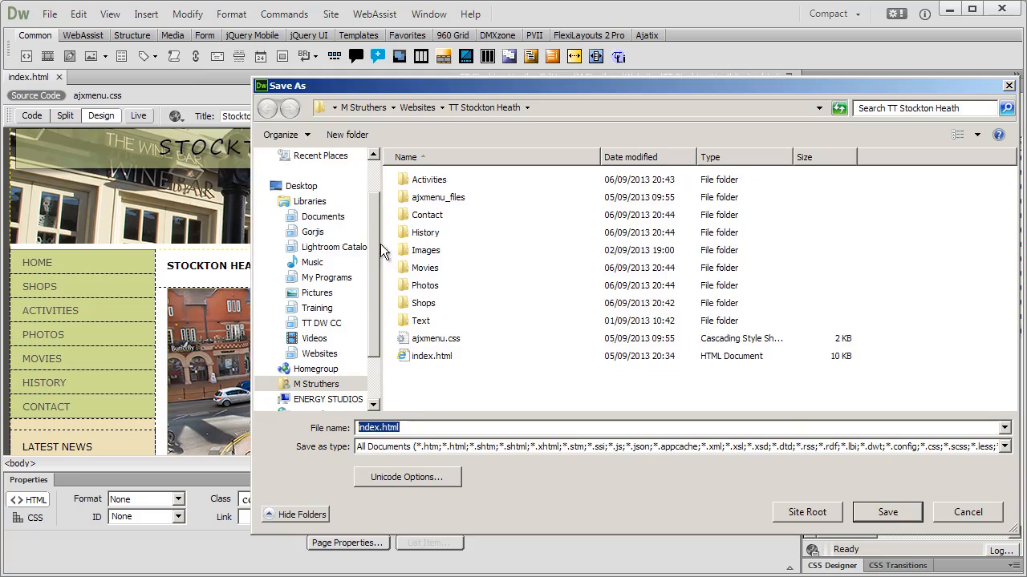
double_click(427, 304)
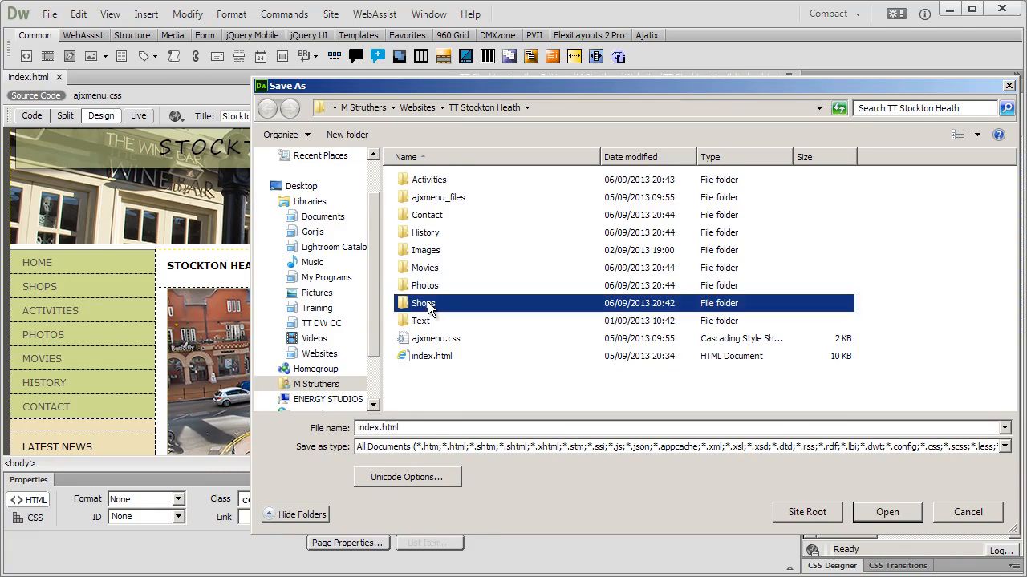
click(407, 183)
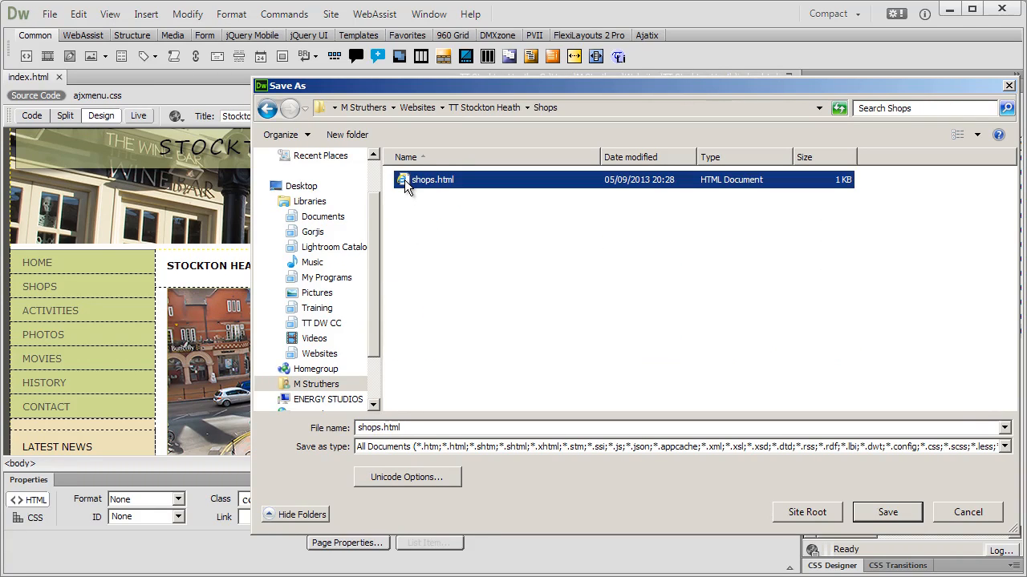
click(870, 510)
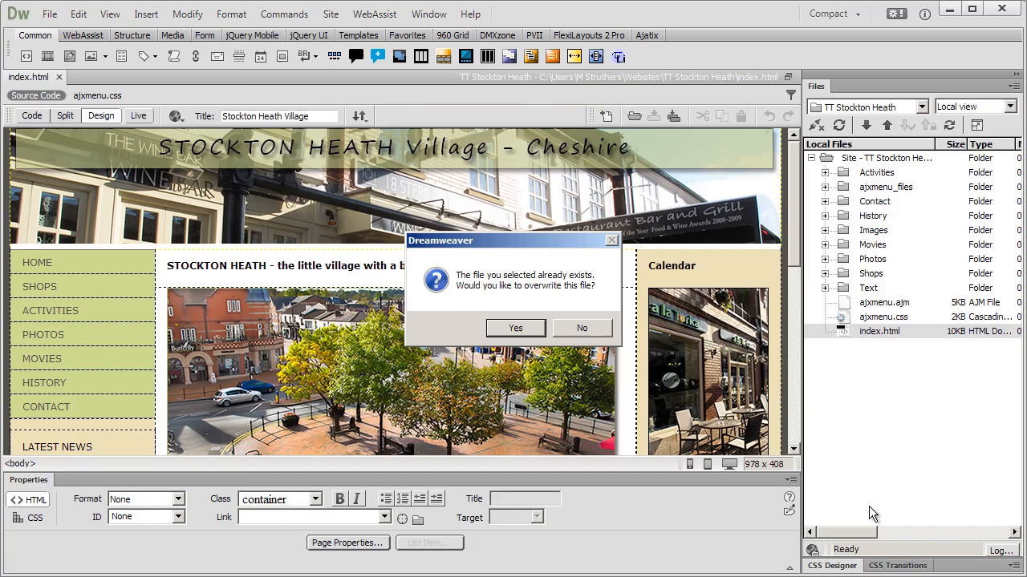
click(543, 334)
click(511, 332)
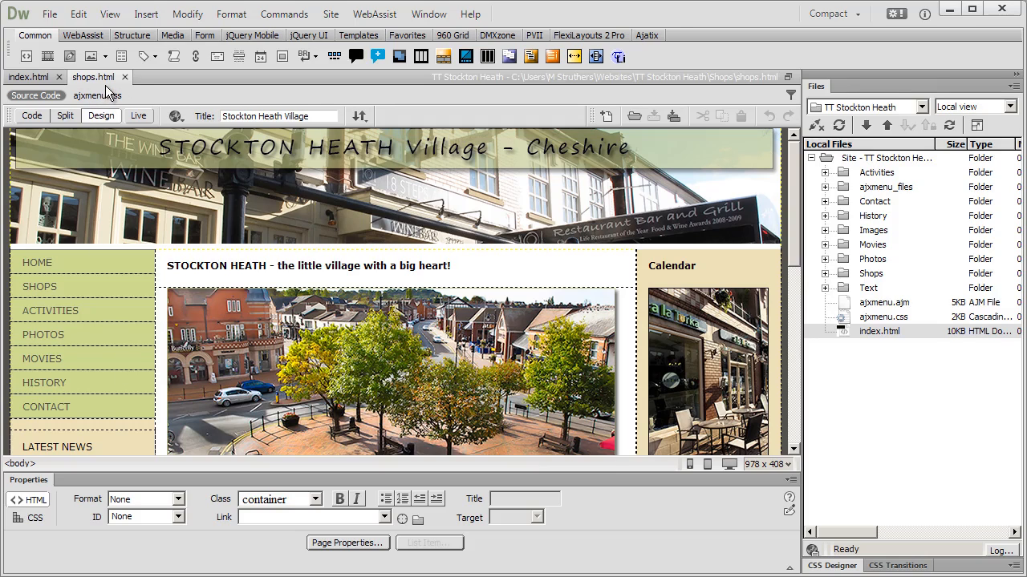
click(124, 77)
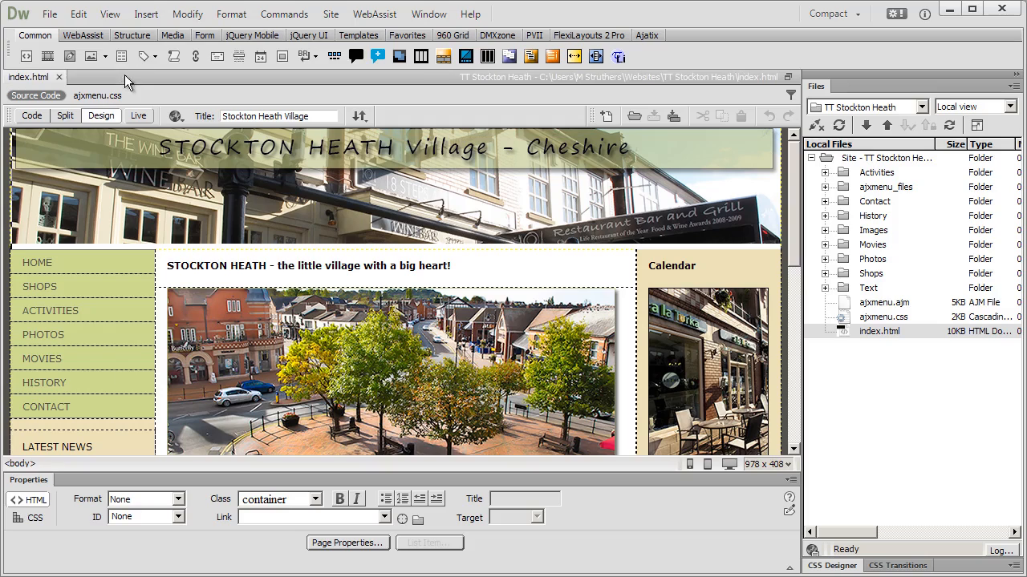
click(907, 413)
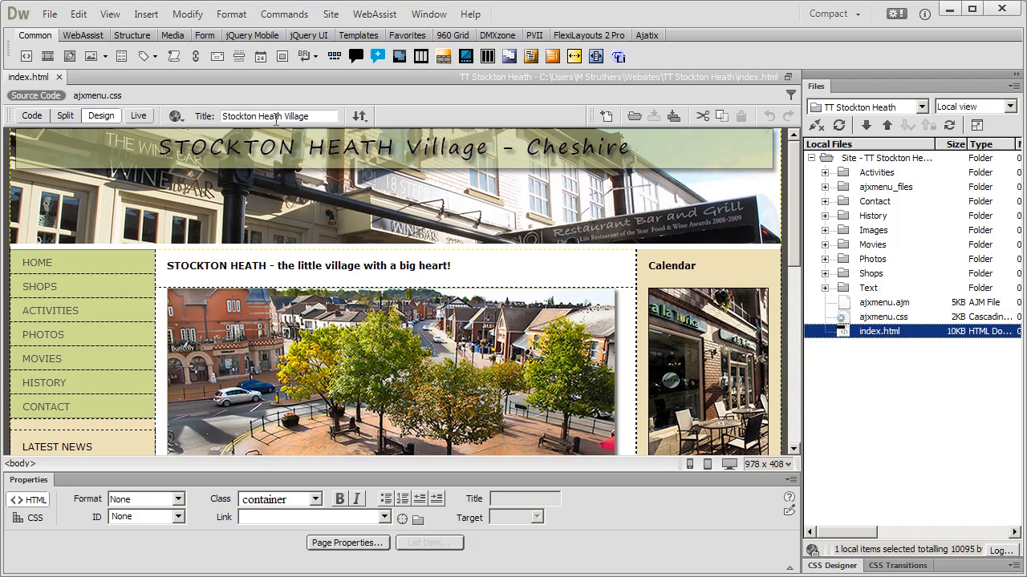
click(58, 77)
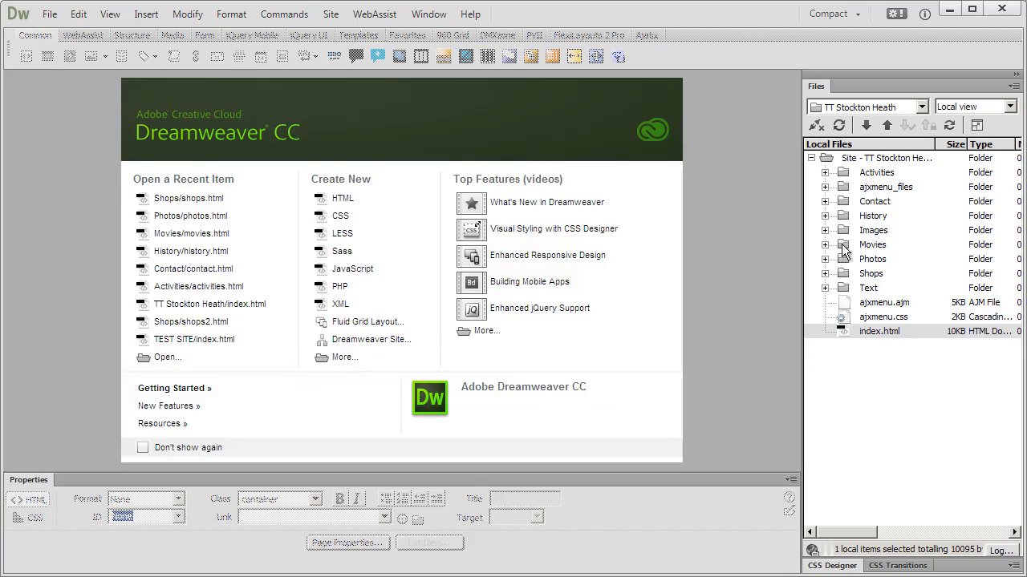
Step: Open activities.html from the Activities folder and set its page title to "Stockton Heath Village - Activities"
click(826, 172)
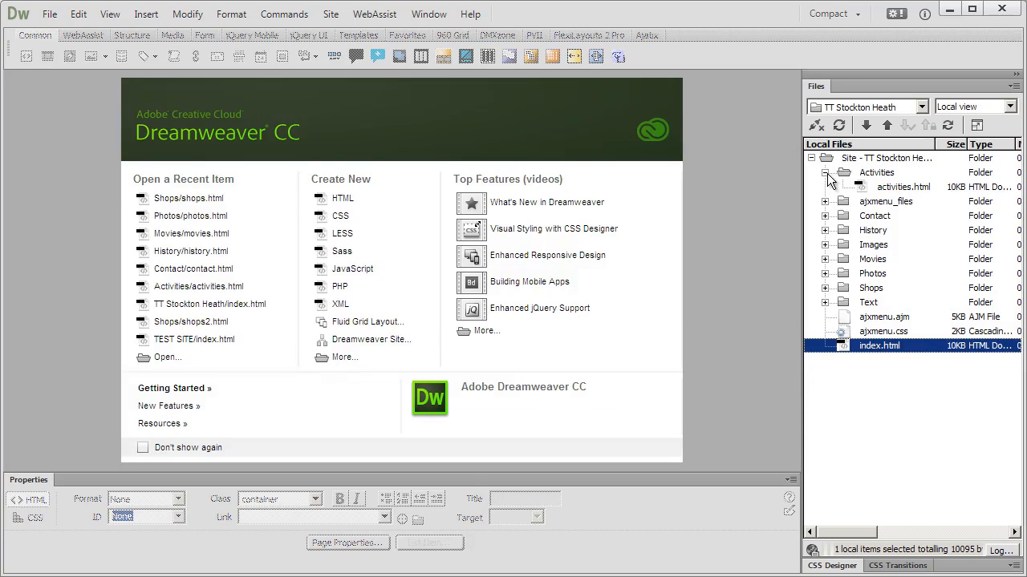
double_click(866, 189)
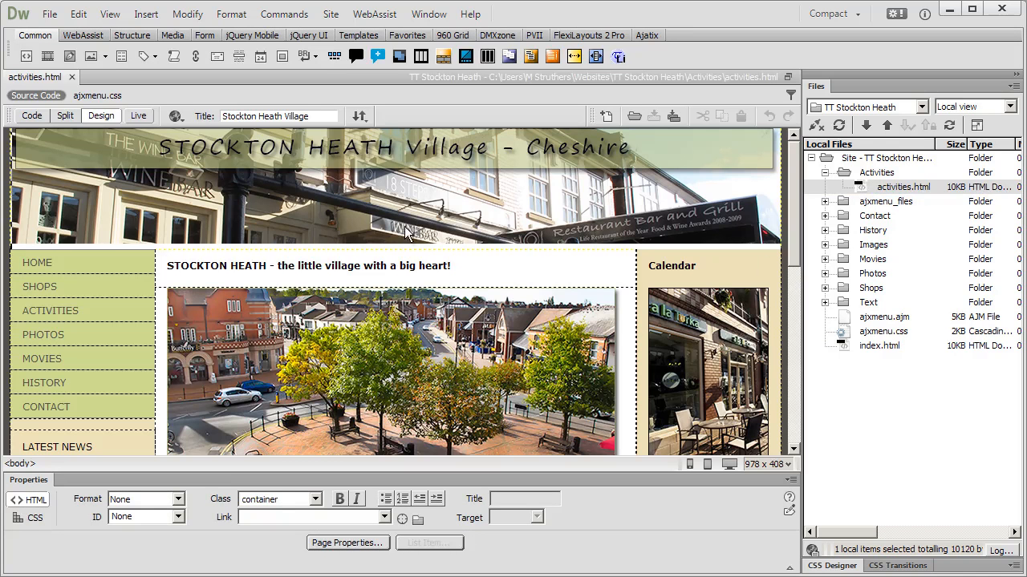
click(327, 119)
text(- Ac)
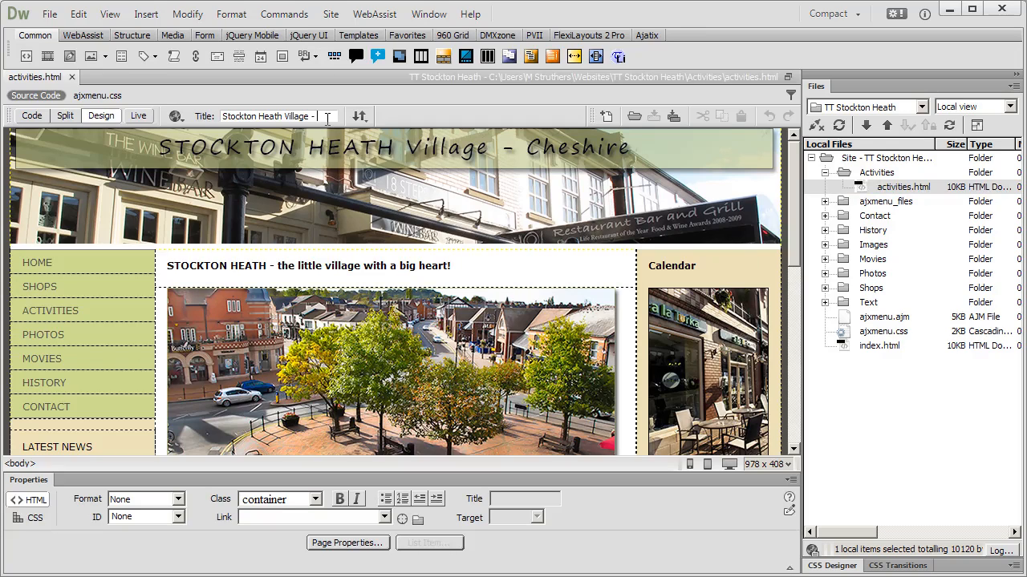
text(tivities)
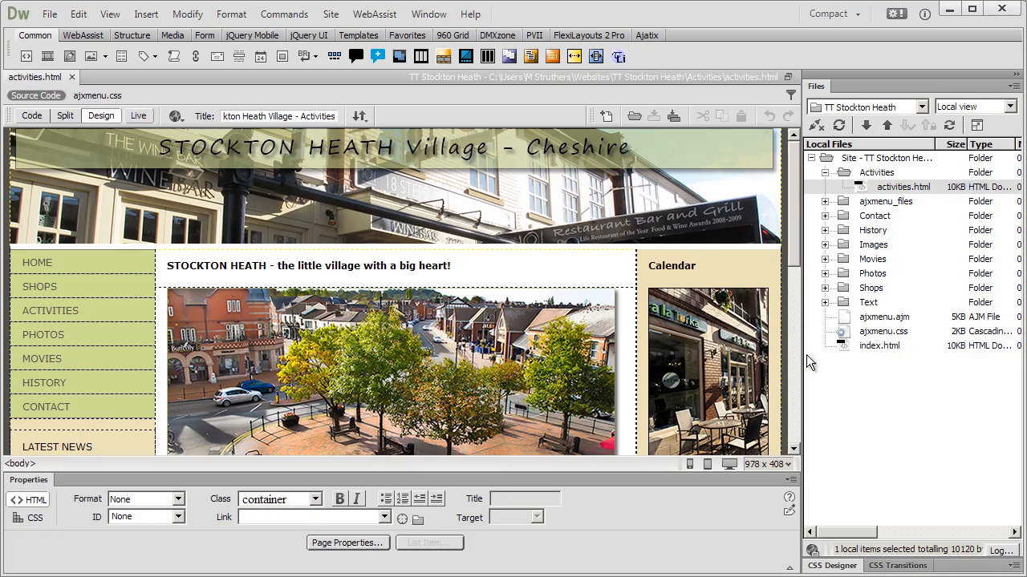
click(887, 397)
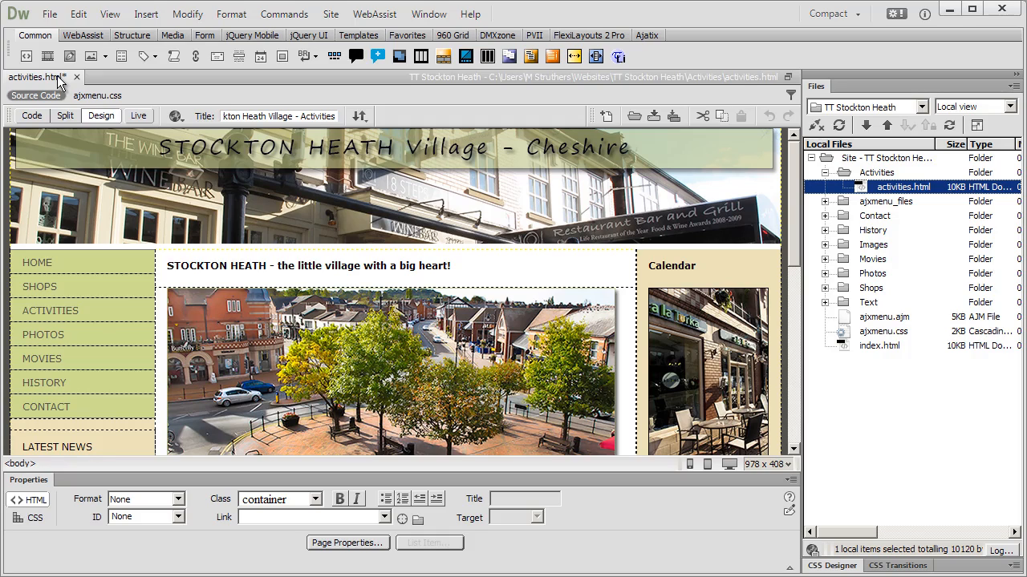
Step: Save and close activities.html, and collapse the Activities folder in the site's file list
click(49, 14)
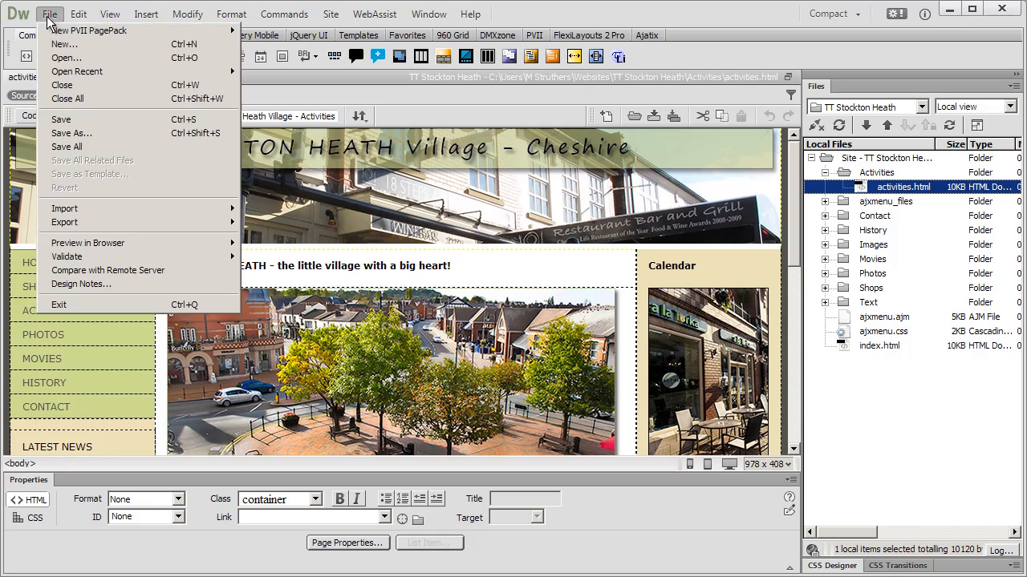
click(71, 118)
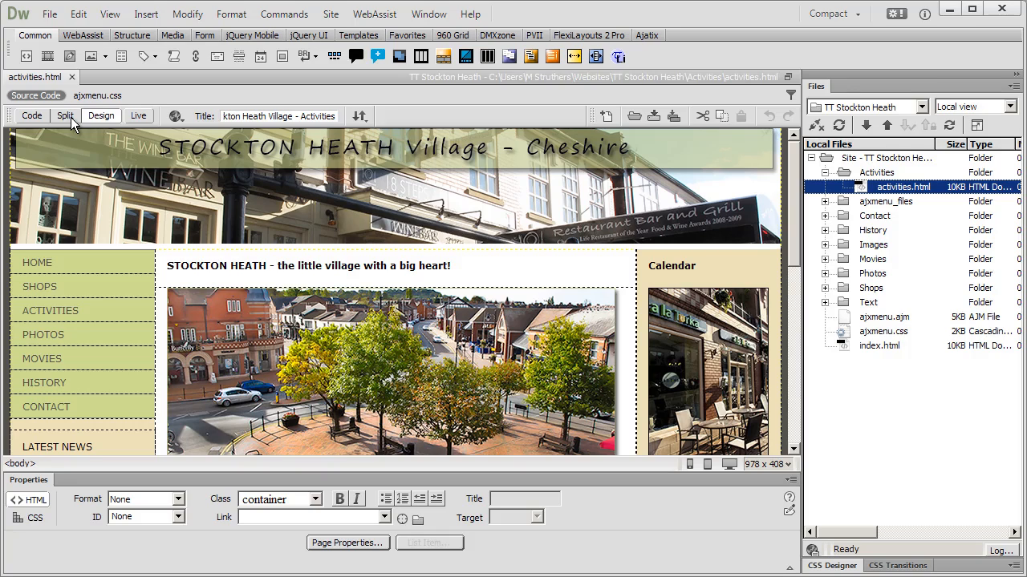
click(71, 77)
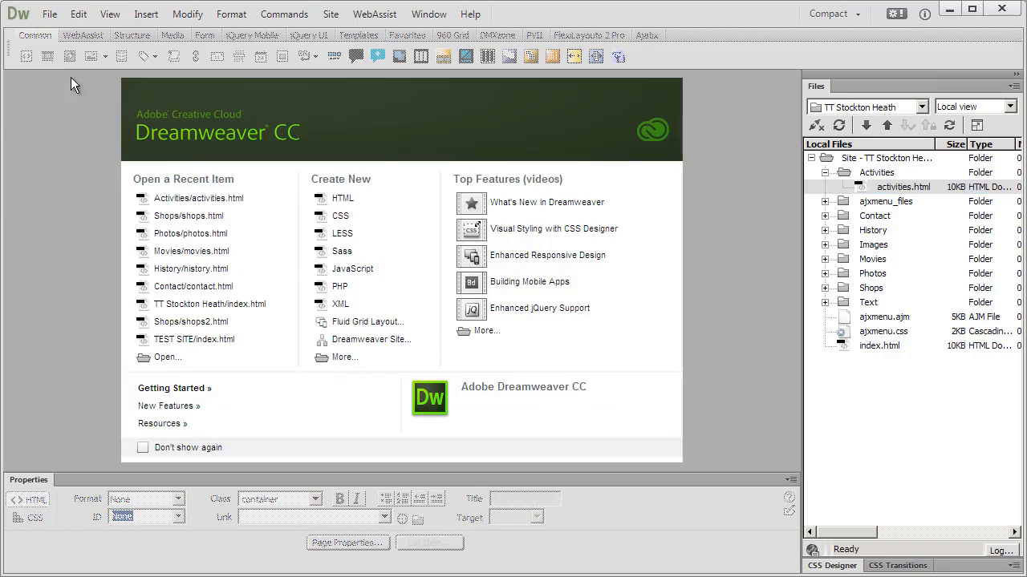
click(825, 172)
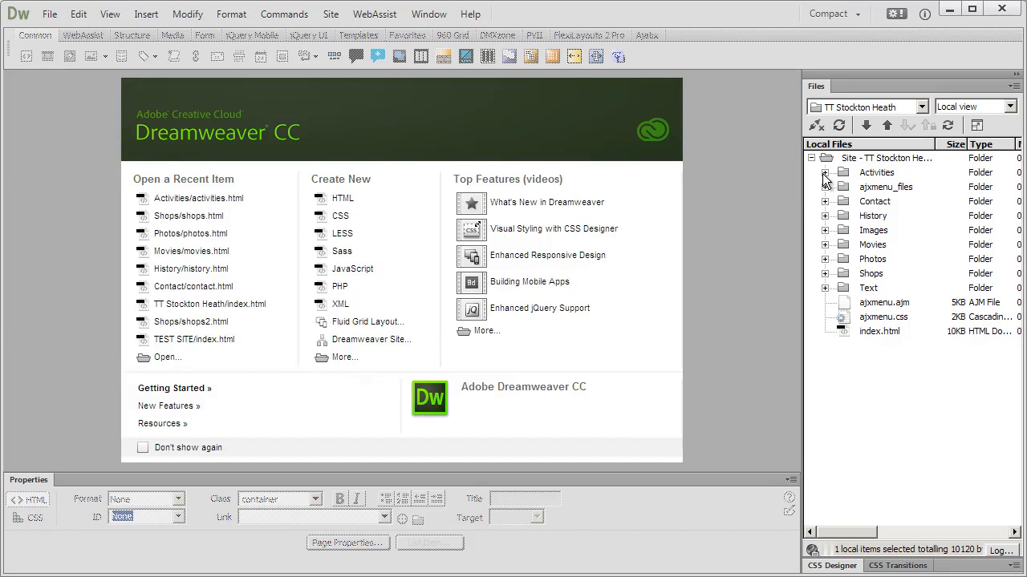
Step: Open contact.html from the Contact folder and set its page title to "Stockton Heath Village - Contact"
click(825, 202)
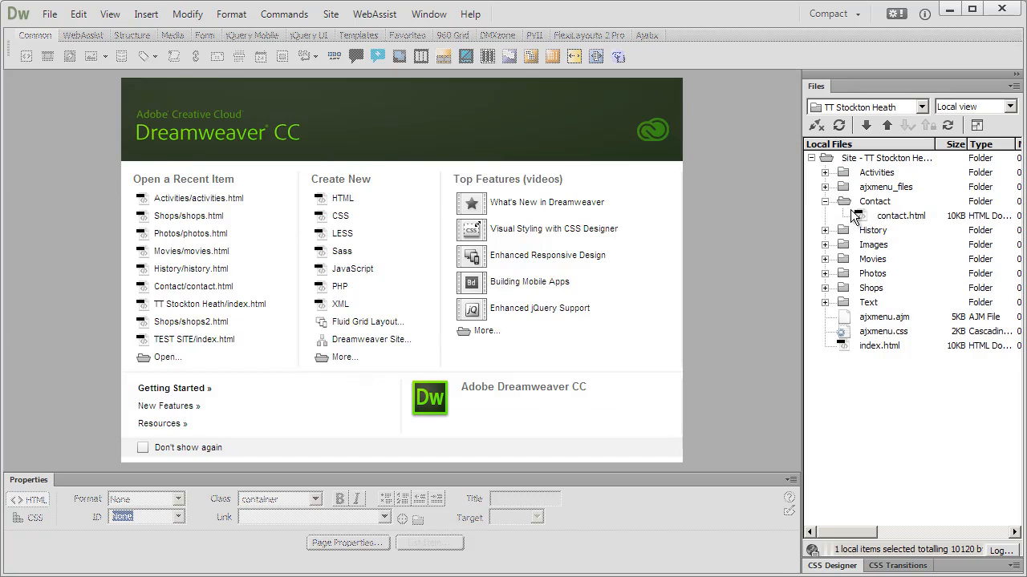
double_click(861, 216)
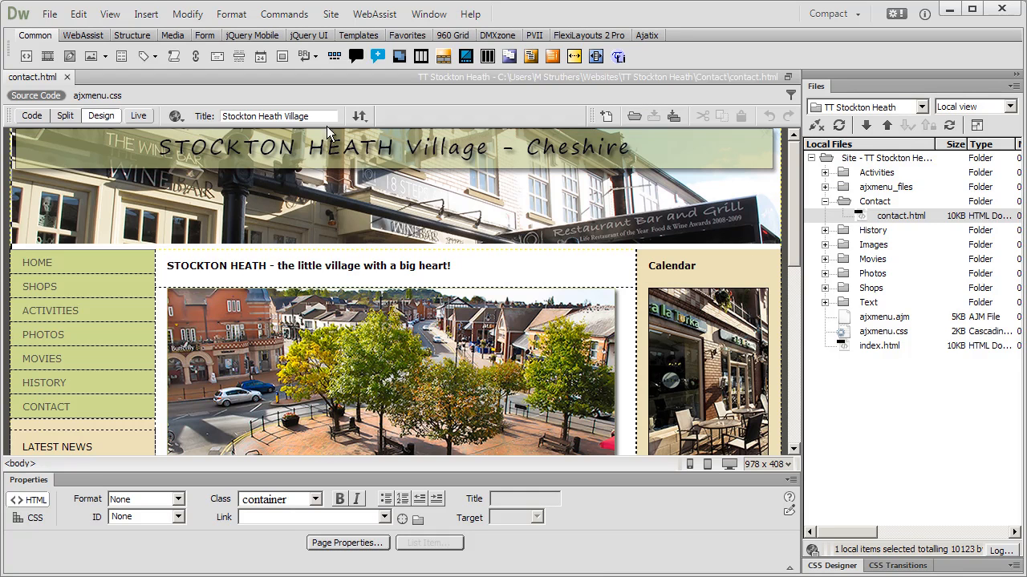
click(325, 118)
text(- Contact)
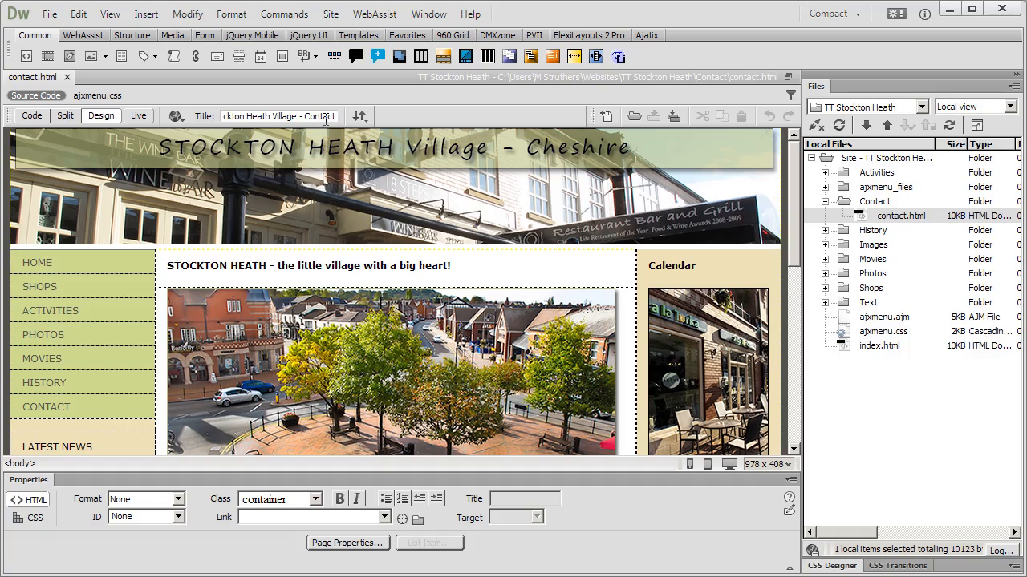
key(Return)
Step: Save and close contact.html, and collapse the Contact folder in the site's file list
click(50, 15)
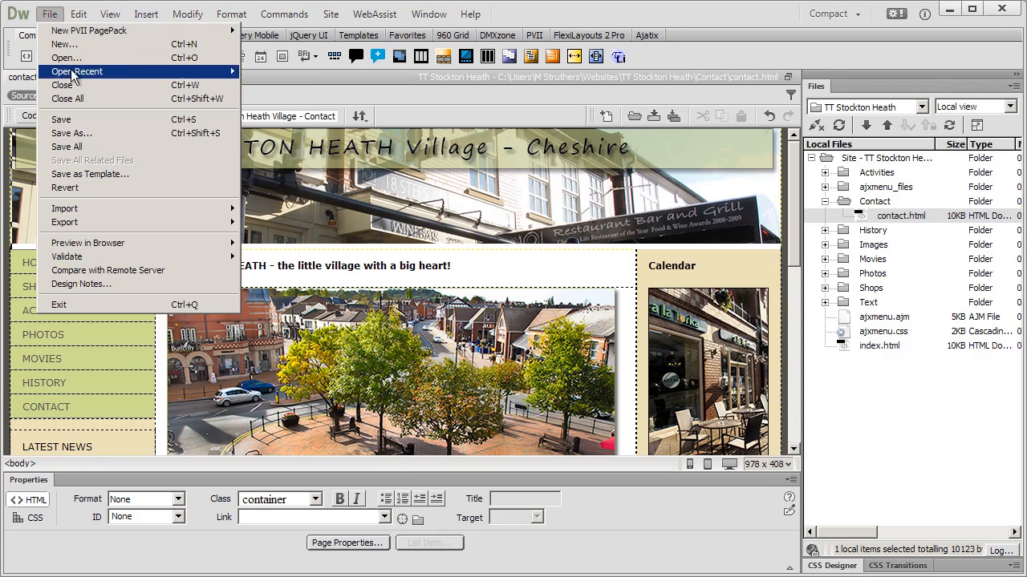
click(79, 118)
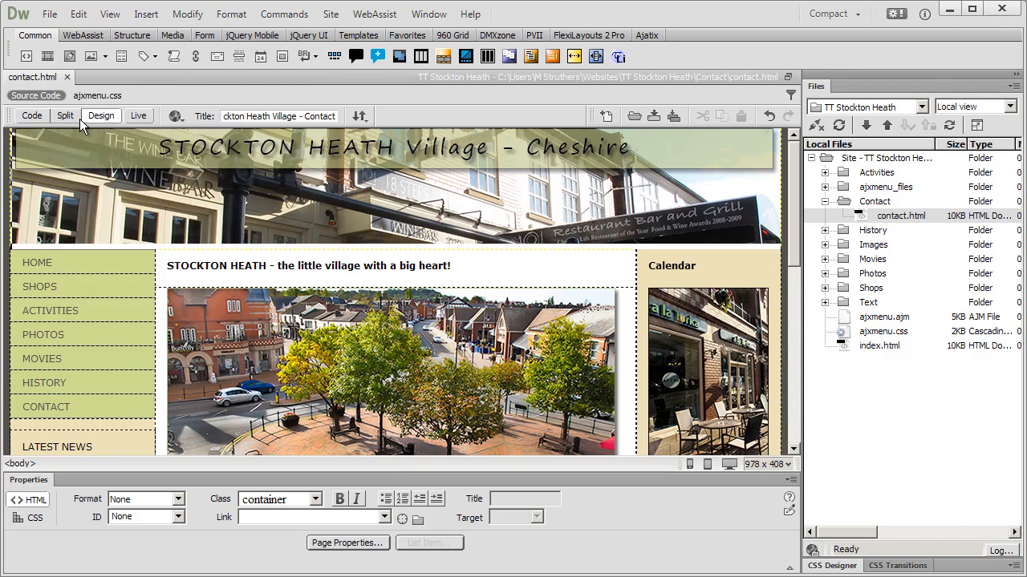
click(82, 77)
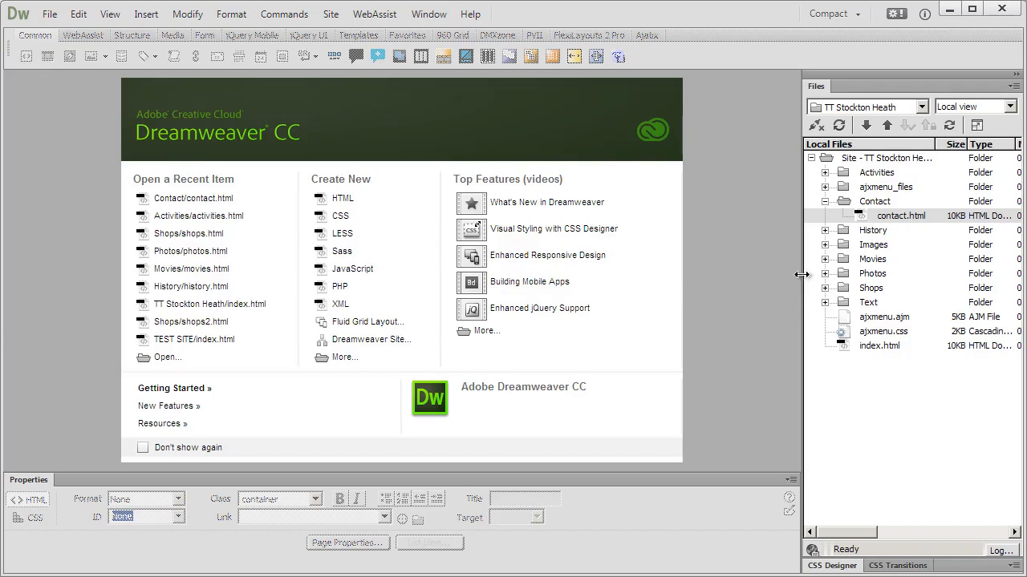
click(825, 201)
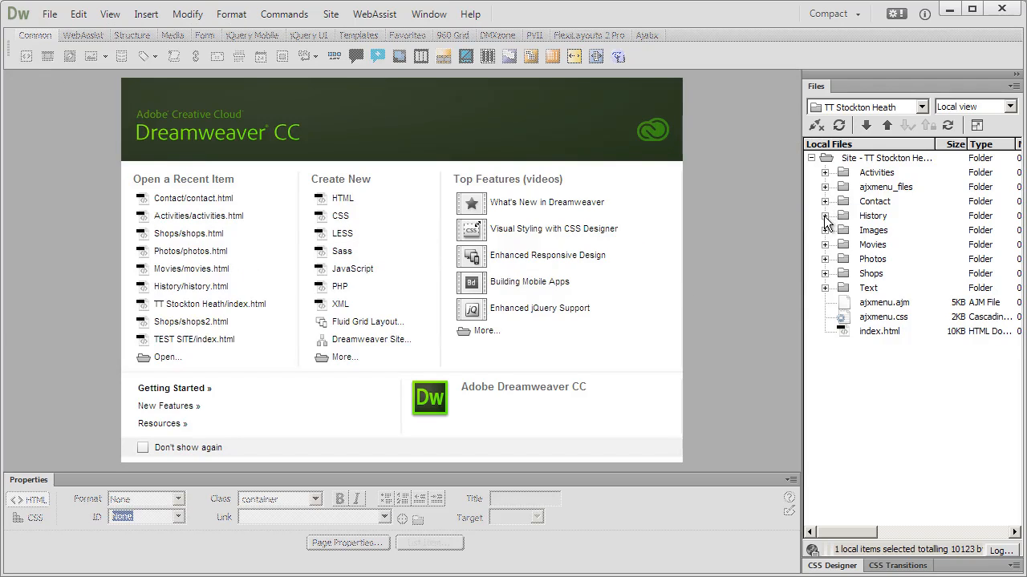
Step: Open history.html from the History folder and set its page title to "Stockton Heath Village - History"
click(825, 216)
double_click(846, 230)
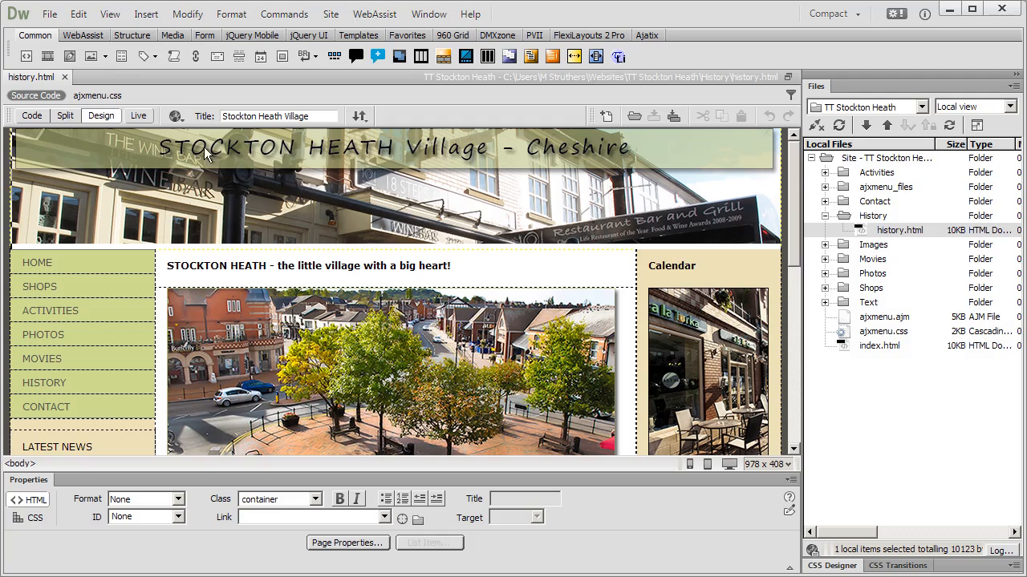
click(315, 116)
text(- Histor)
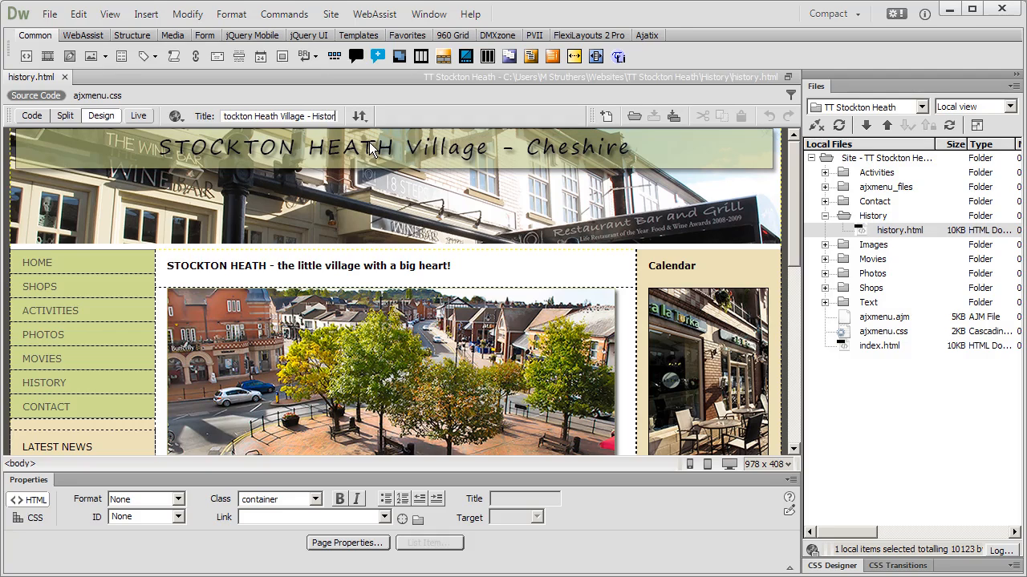
text(y)
key(Return)
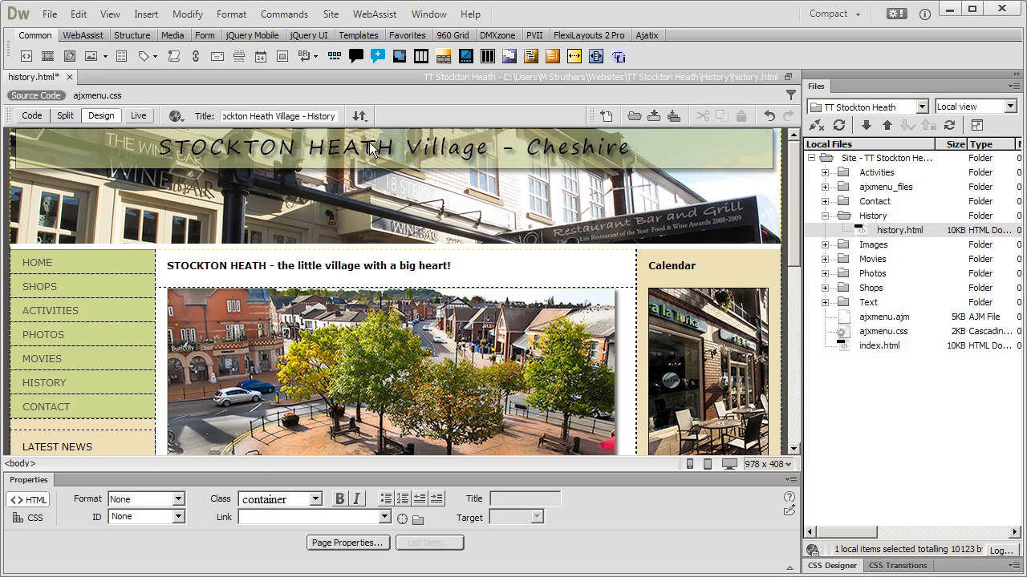
Step: Save and close history.html, and collapse the History folder in the site's file list
click(49, 14)
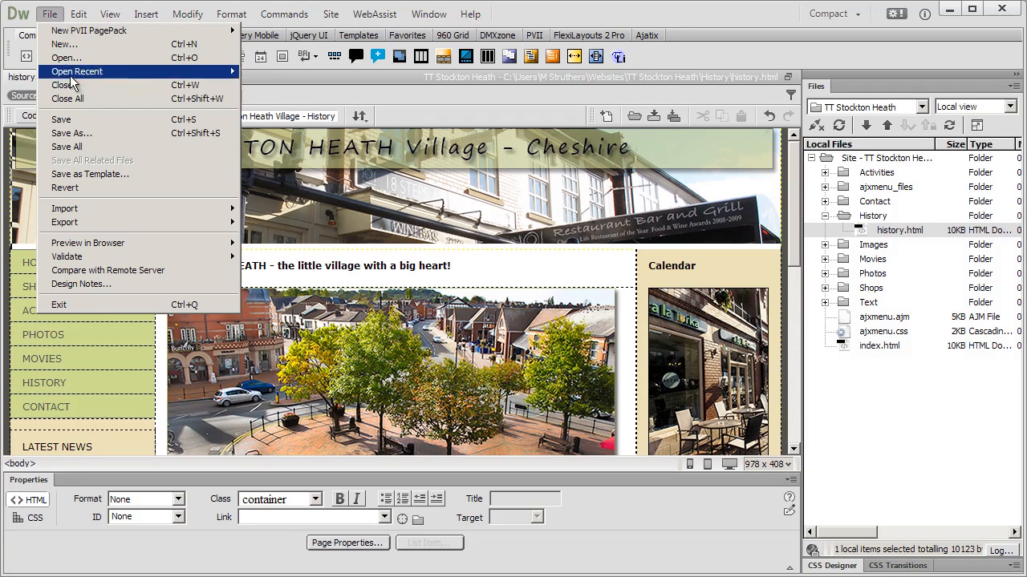
click(88, 118)
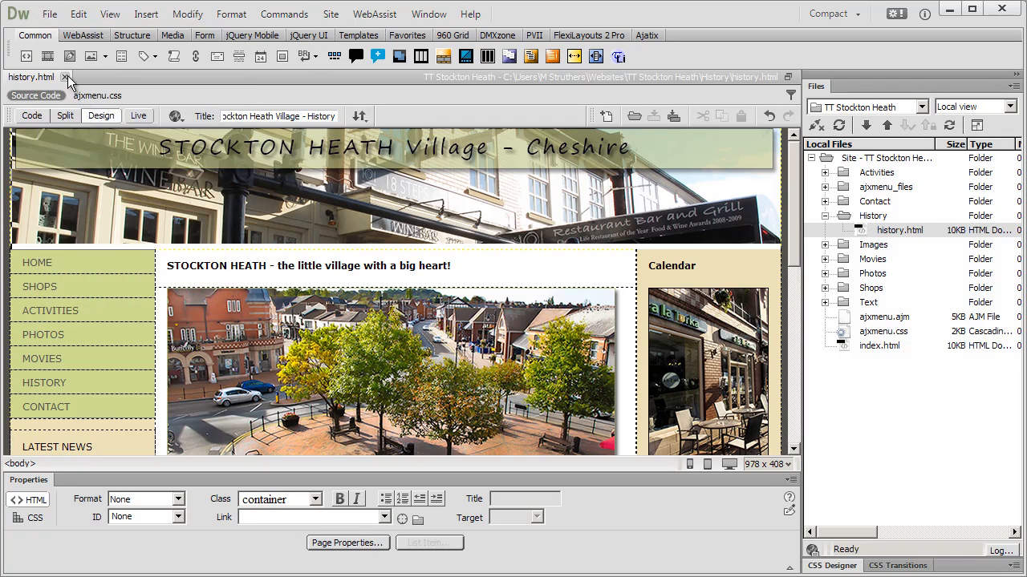
click(65, 77)
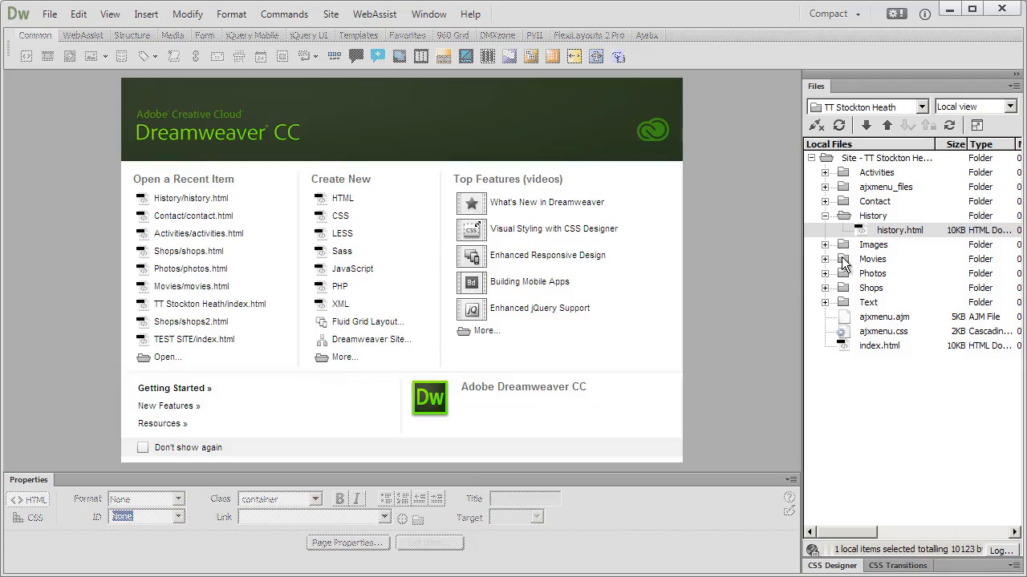
click(825, 215)
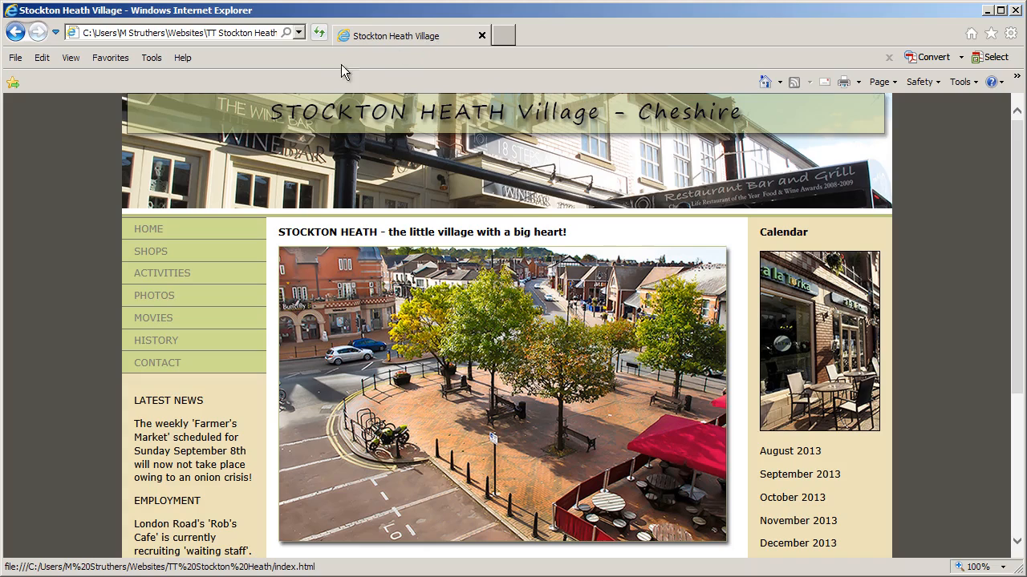
Step: In Internet Explorer, test the site navigation by visiting the Shops, Activities, Photos, Movies, History and Contact pages, and return to Home
click(147, 255)
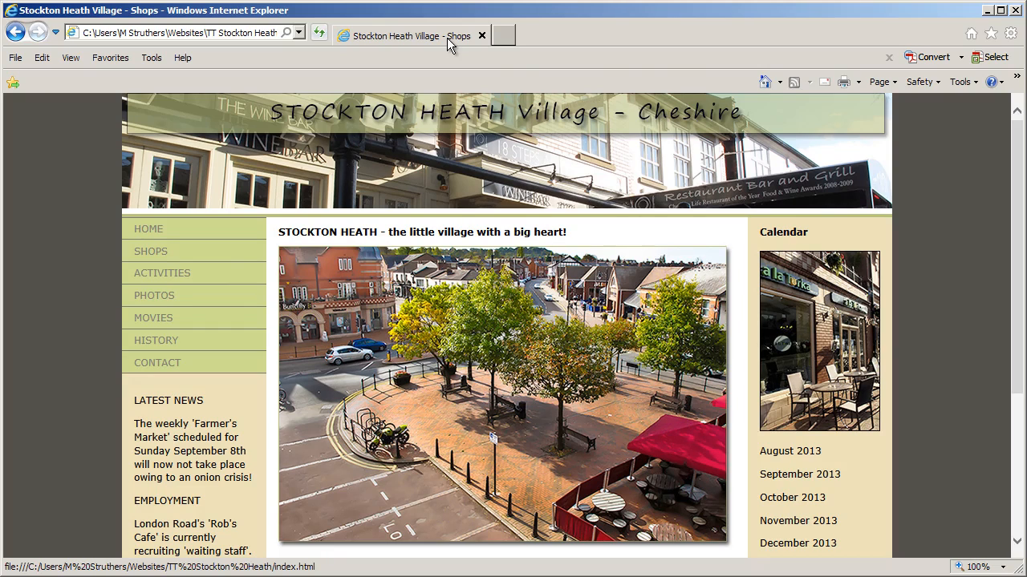
click(182, 278)
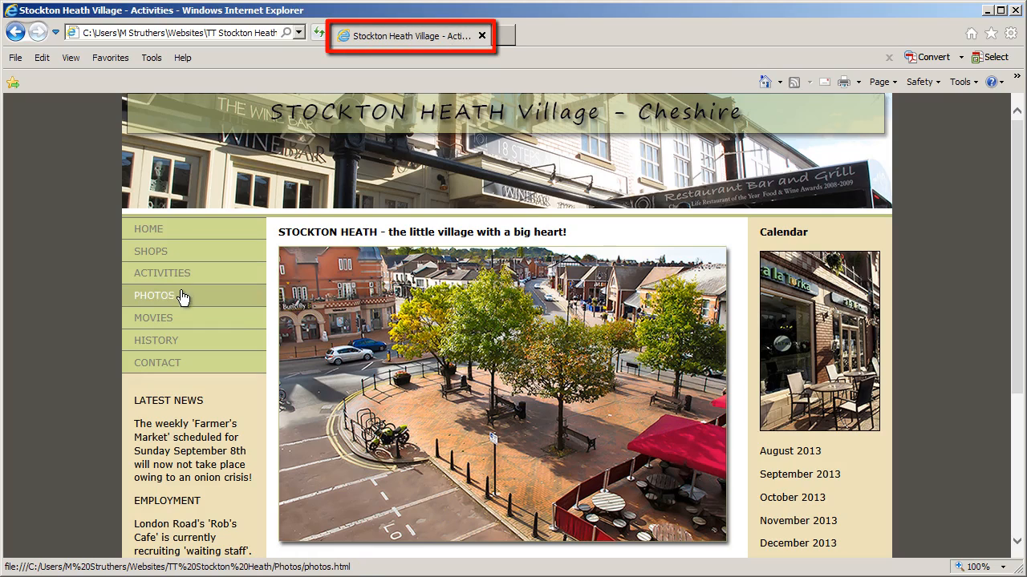
click(182, 297)
click(184, 319)
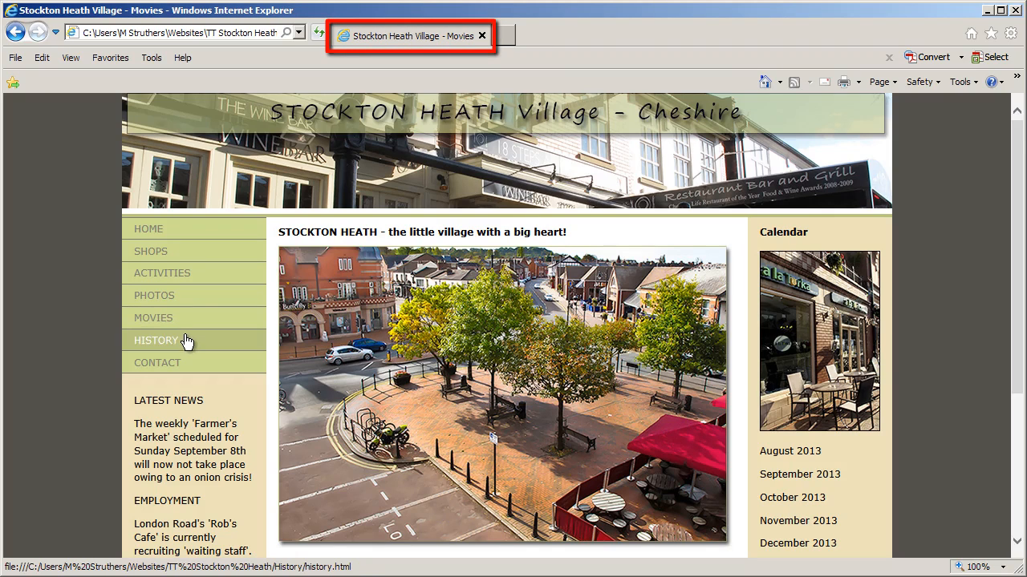
click(184, 340)
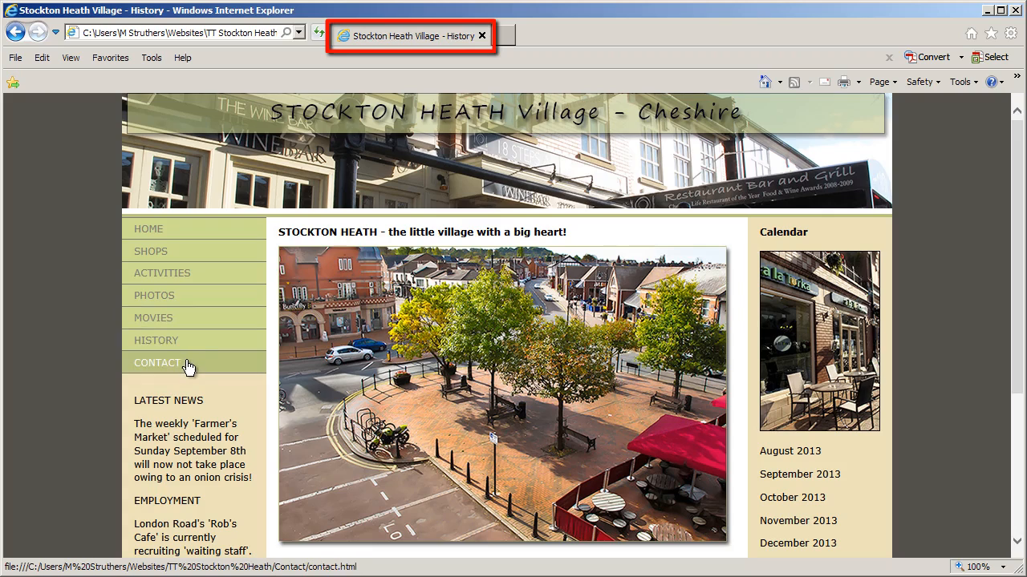
click(186, 365)
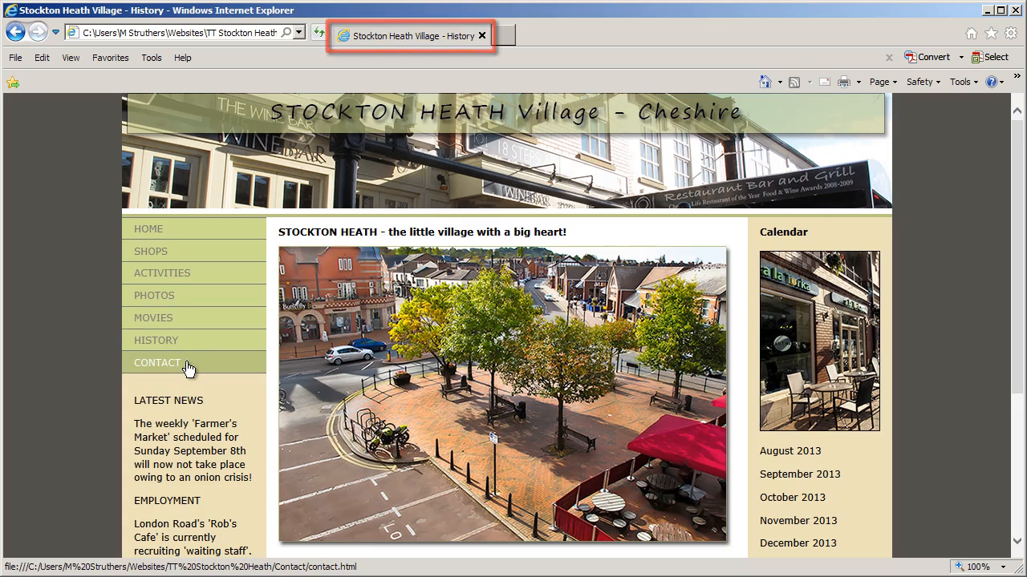
click(163, 237)
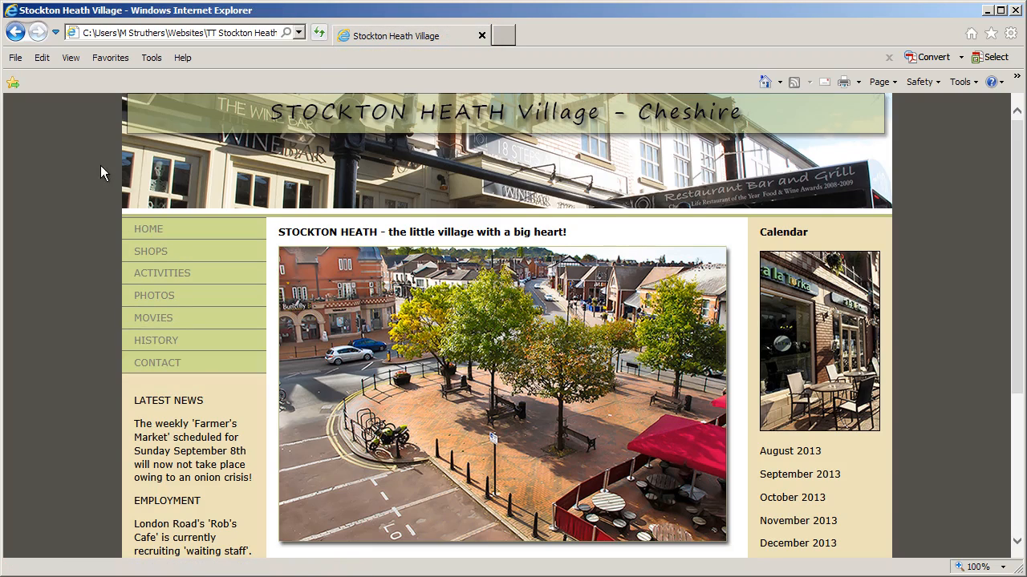